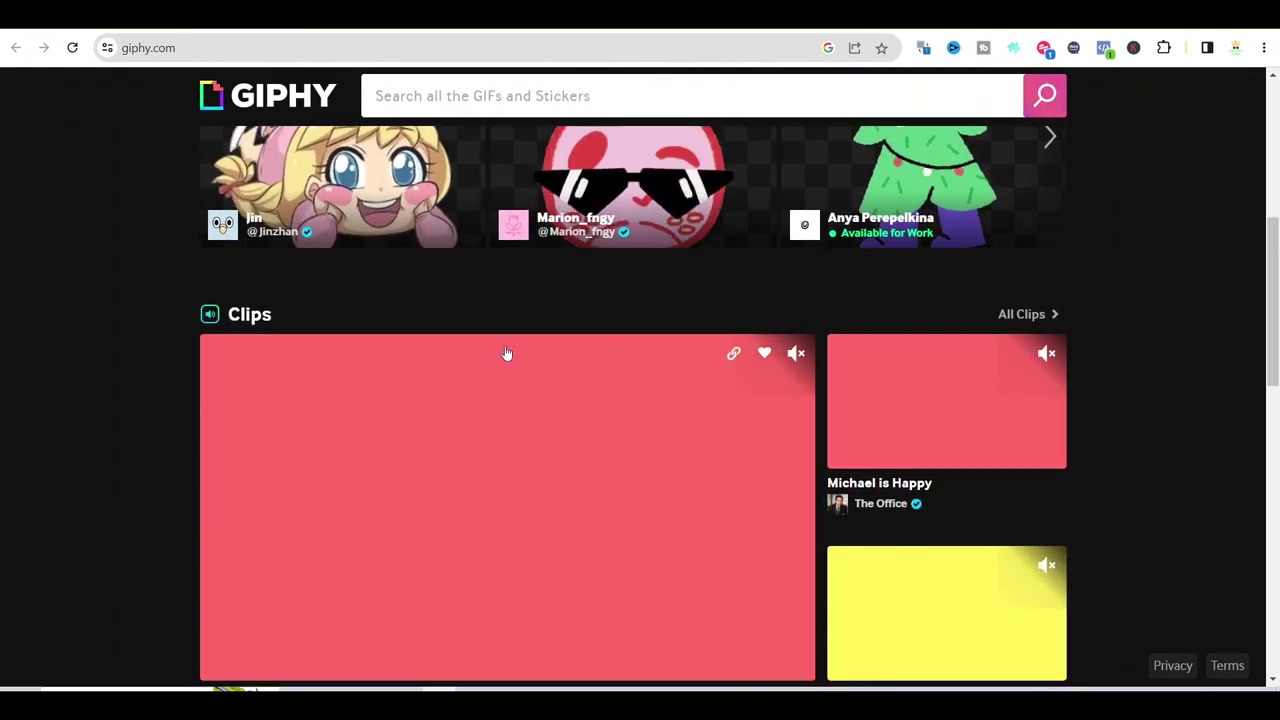
Search GIPHY for GIFs matching "dinero"
scroll(506, 354, up, 2)
scroll(543, 400, down, 4)
scroll(543, 400, down, 4)
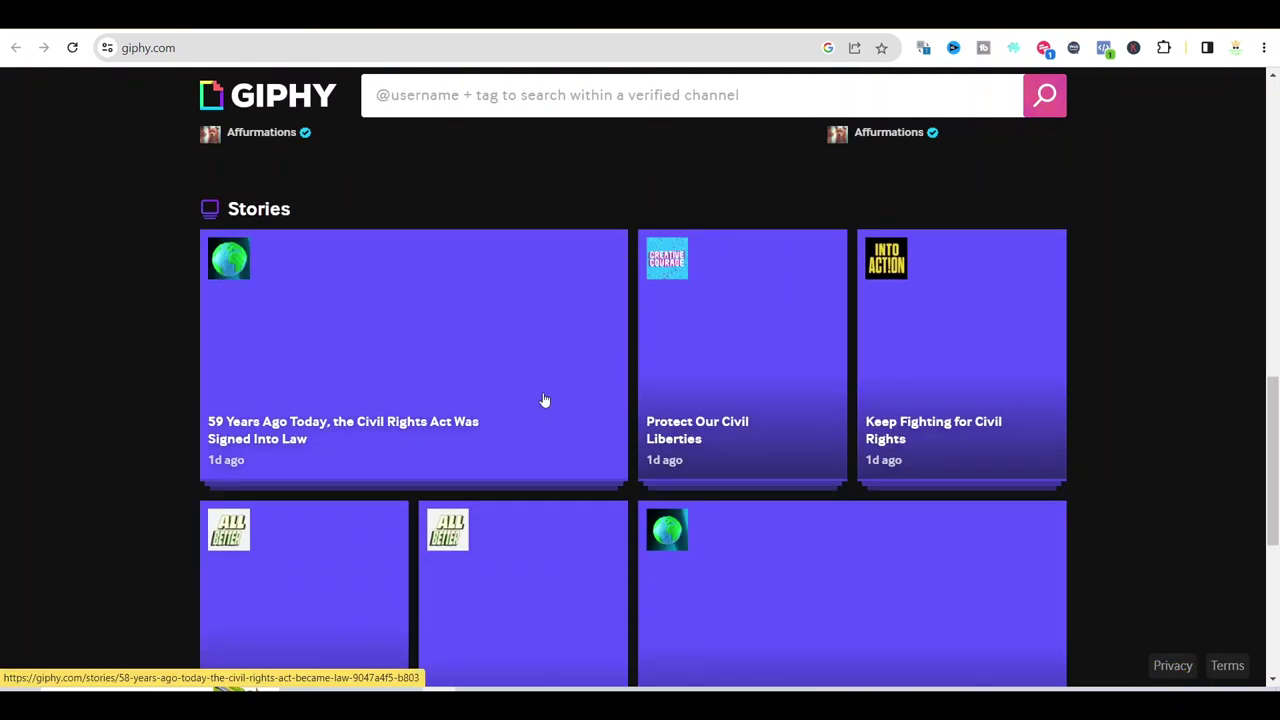
scroll(517, 306, up, 10)
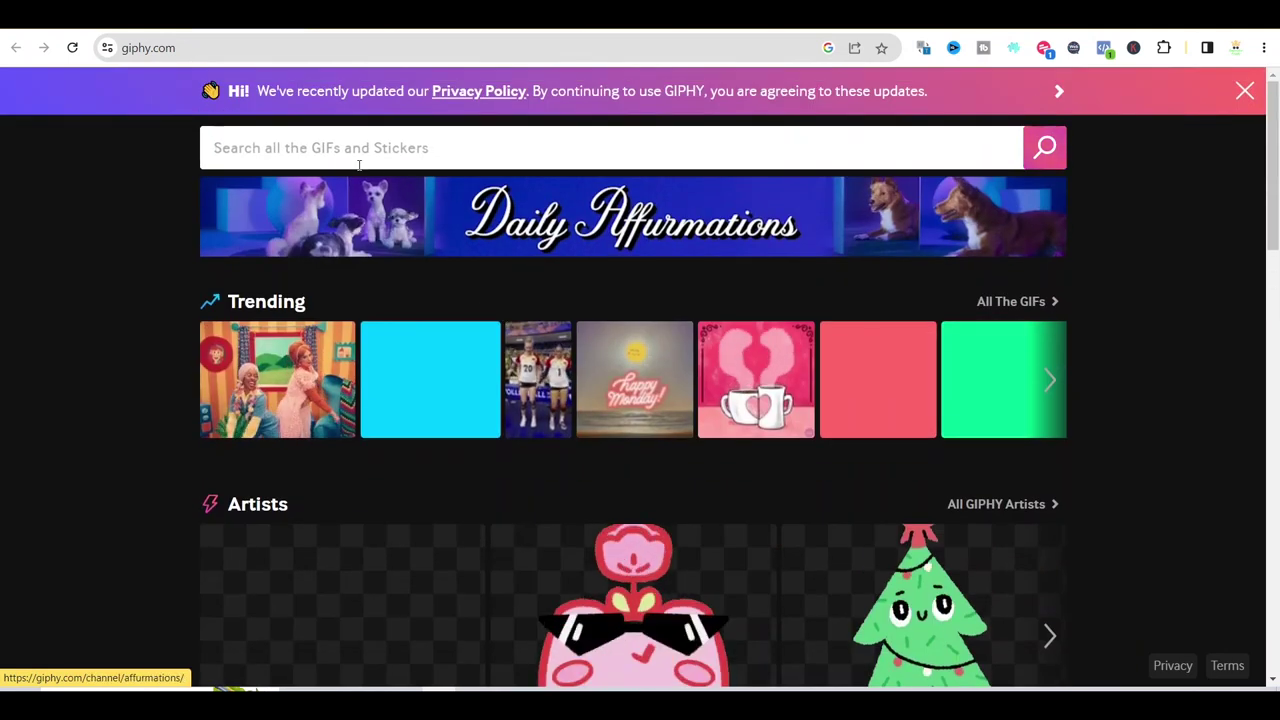
click(341, 150)
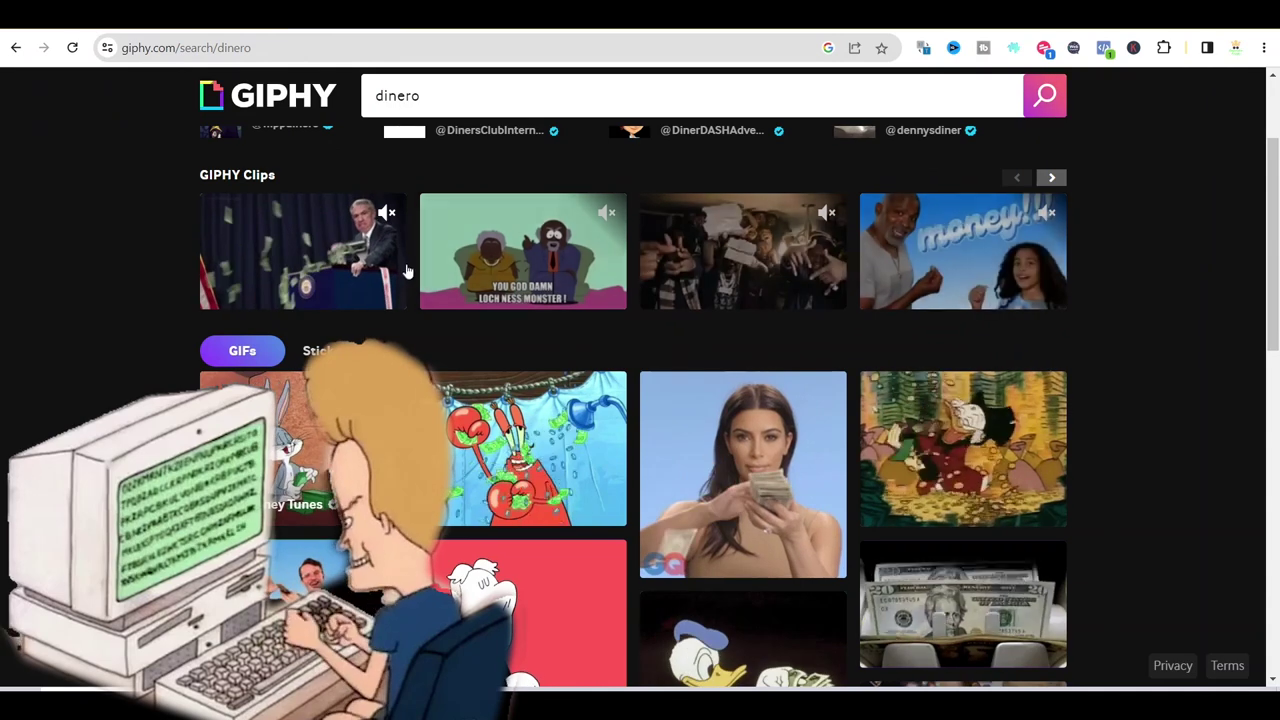
Open the Looney Tunes Bugs Bunny Money GIF from the search results and save it with Save as
click(296, 450)
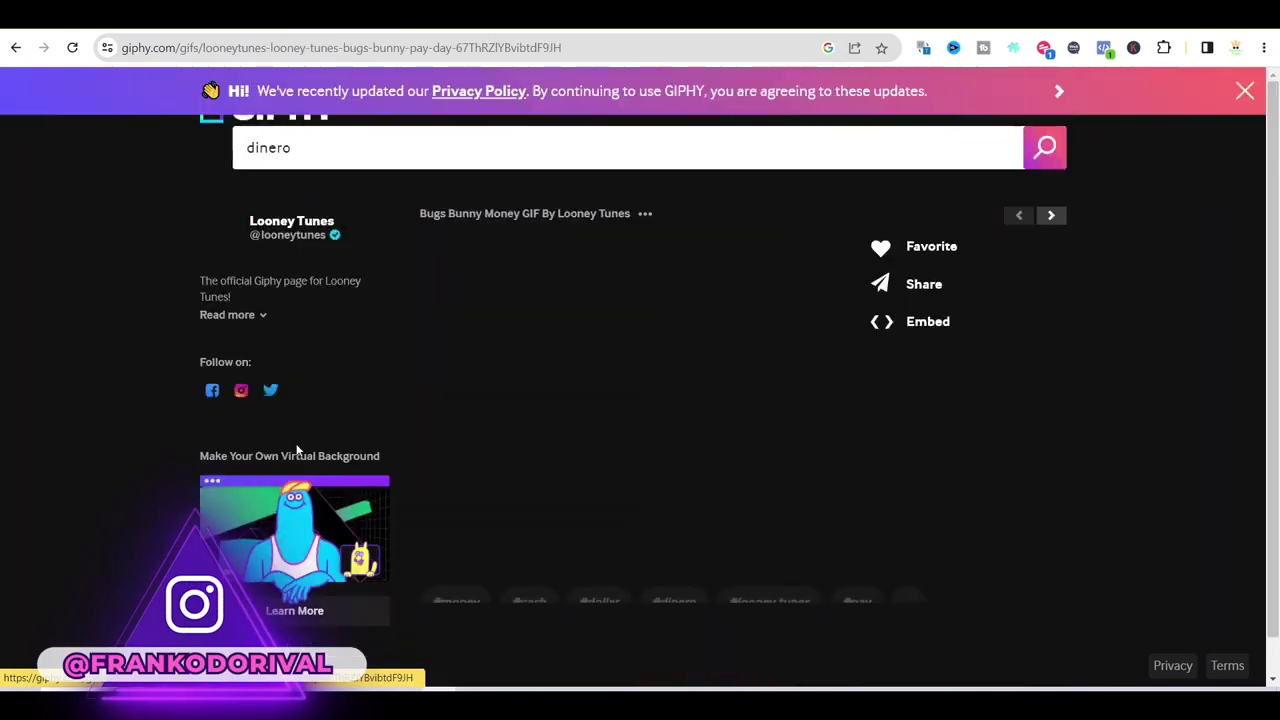
right_click(630, 290)
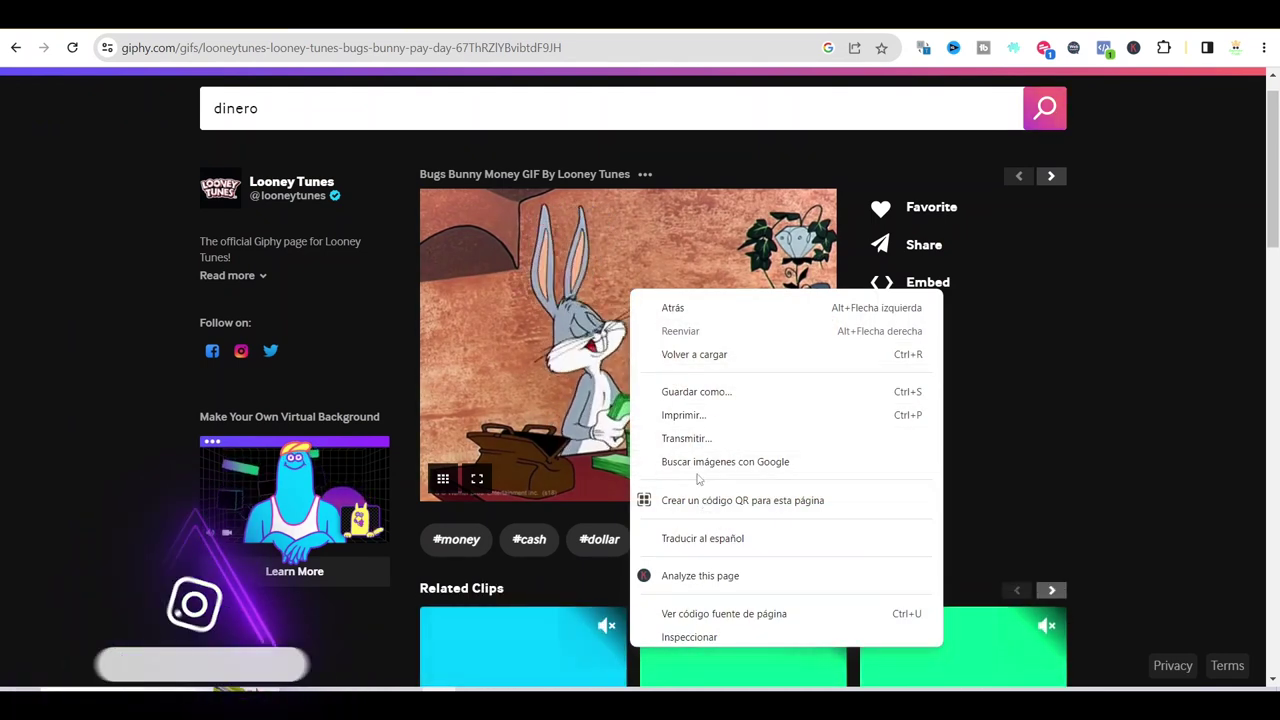
click(696, 391)
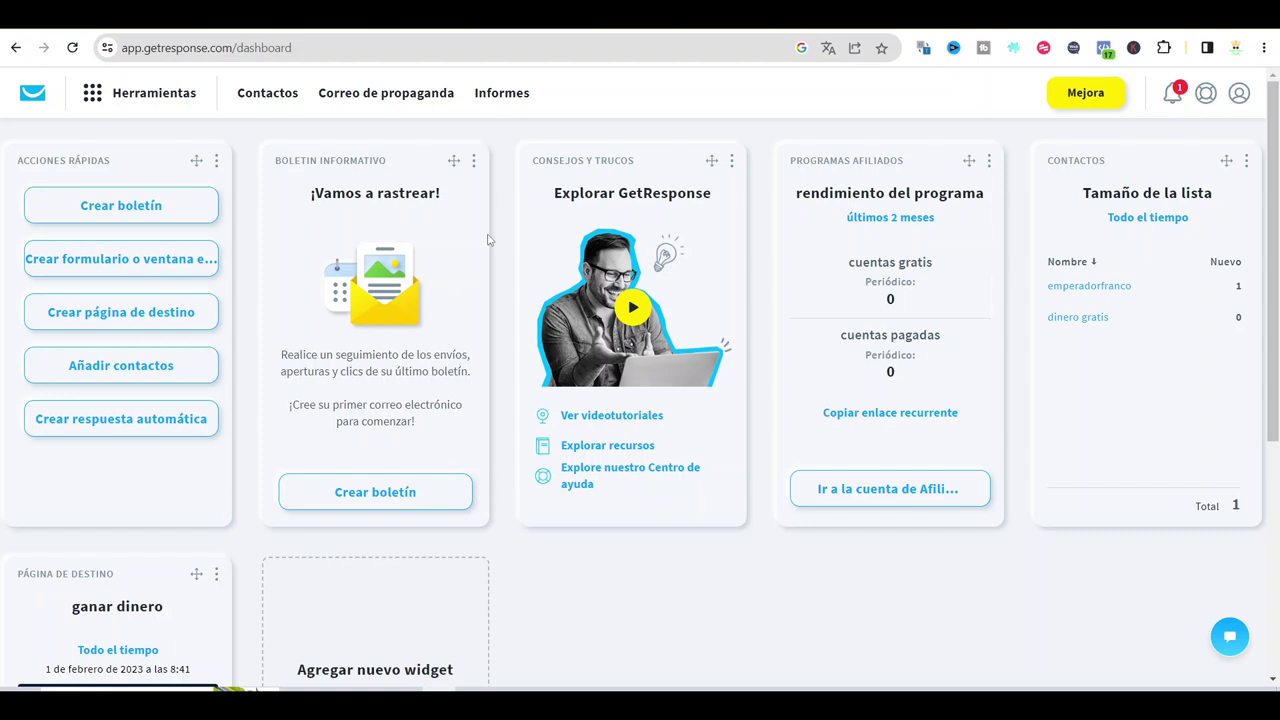
Switch to GetResponse and create a contact list named "dinero gratis 1"
click(265, 94)
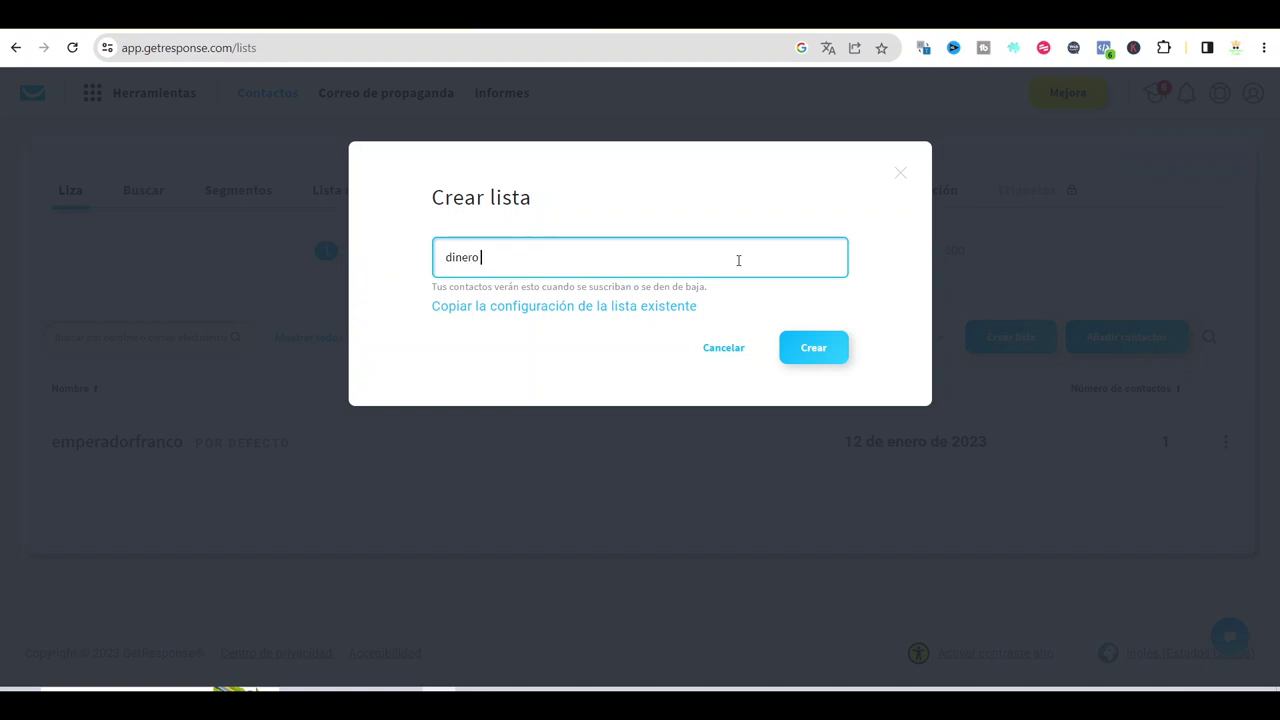
text(s 1)
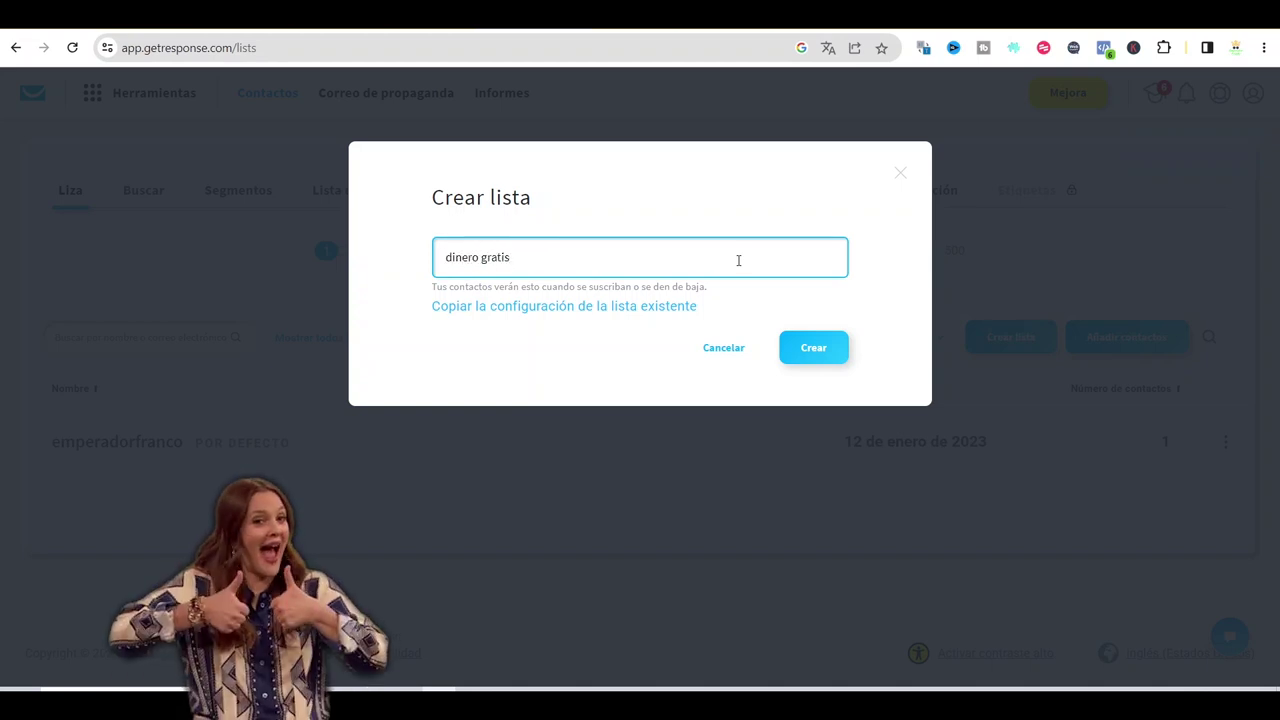
click(801, 349)
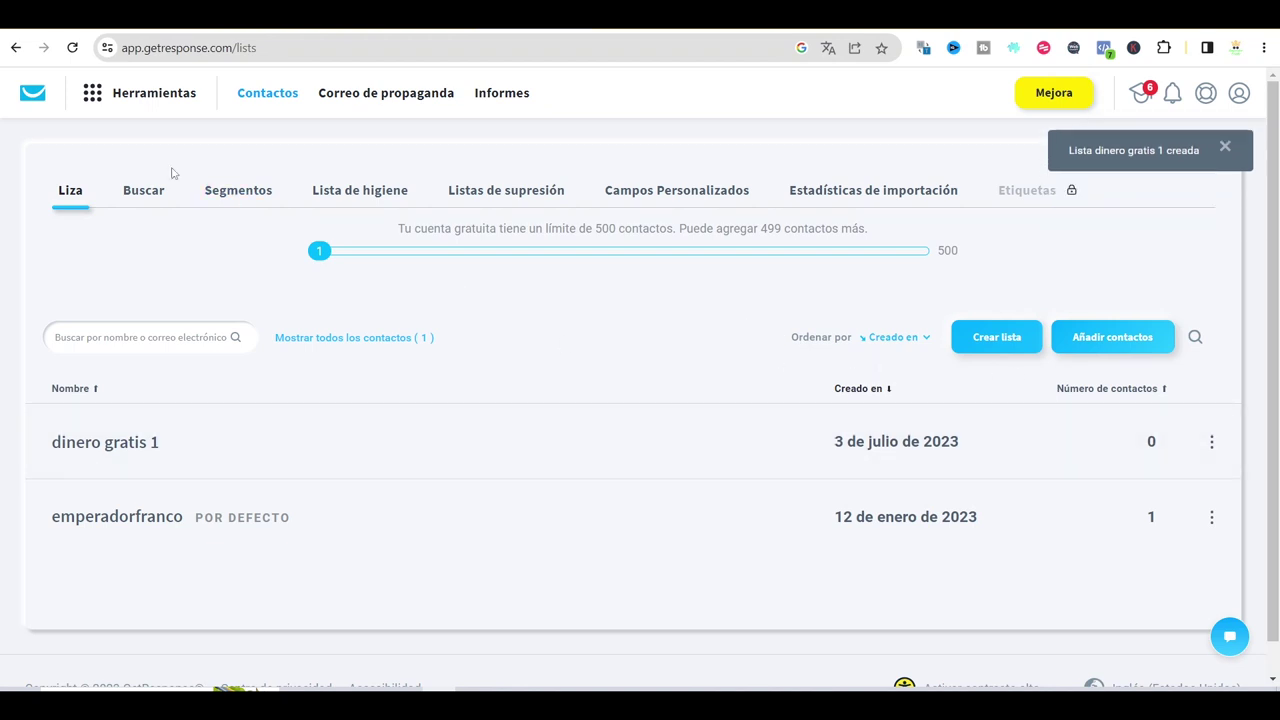
Create a new landing page from the Emprendedor template with the dark blue background and yellow headline
click(135, 100)
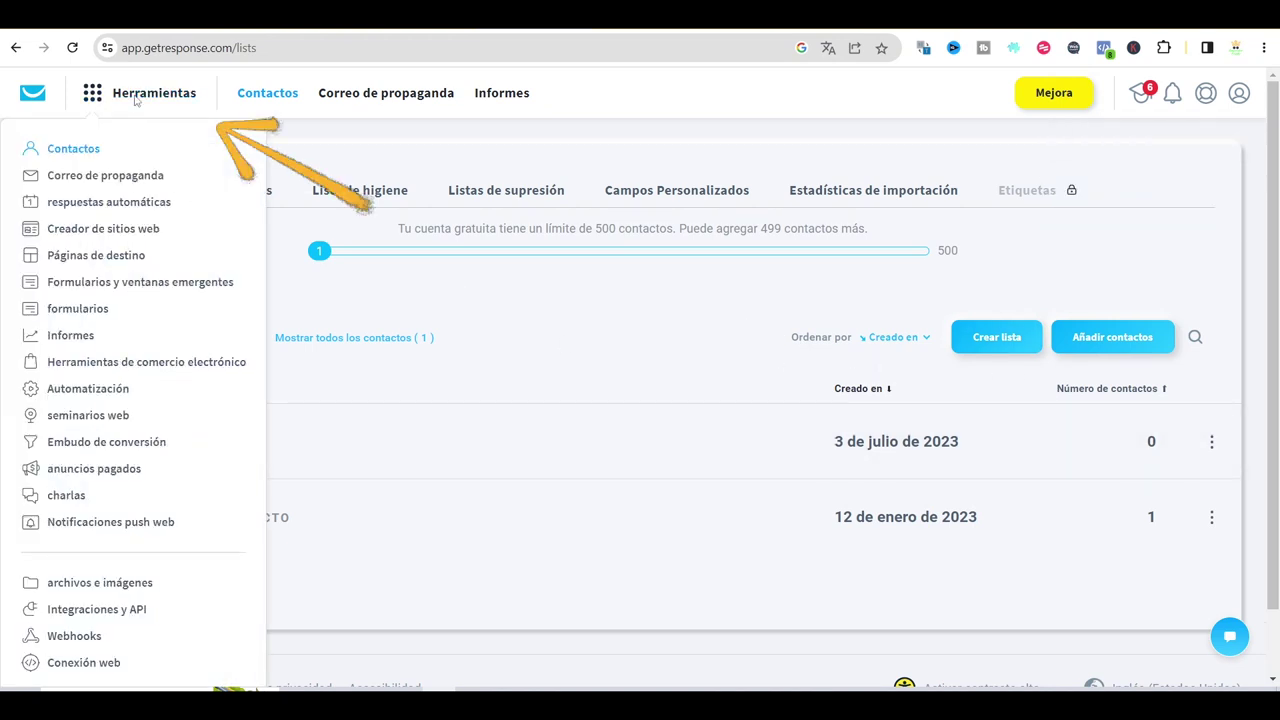
click(95, 256)
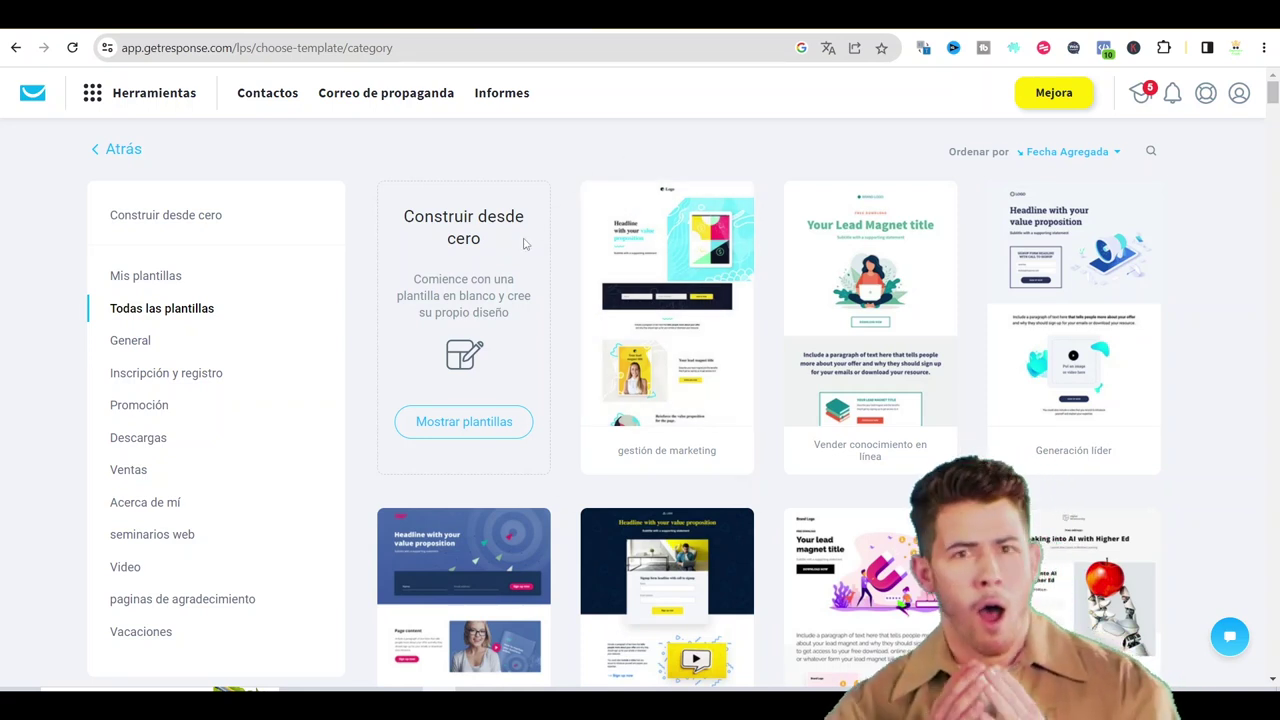
scroll(529, 177, down, 12)
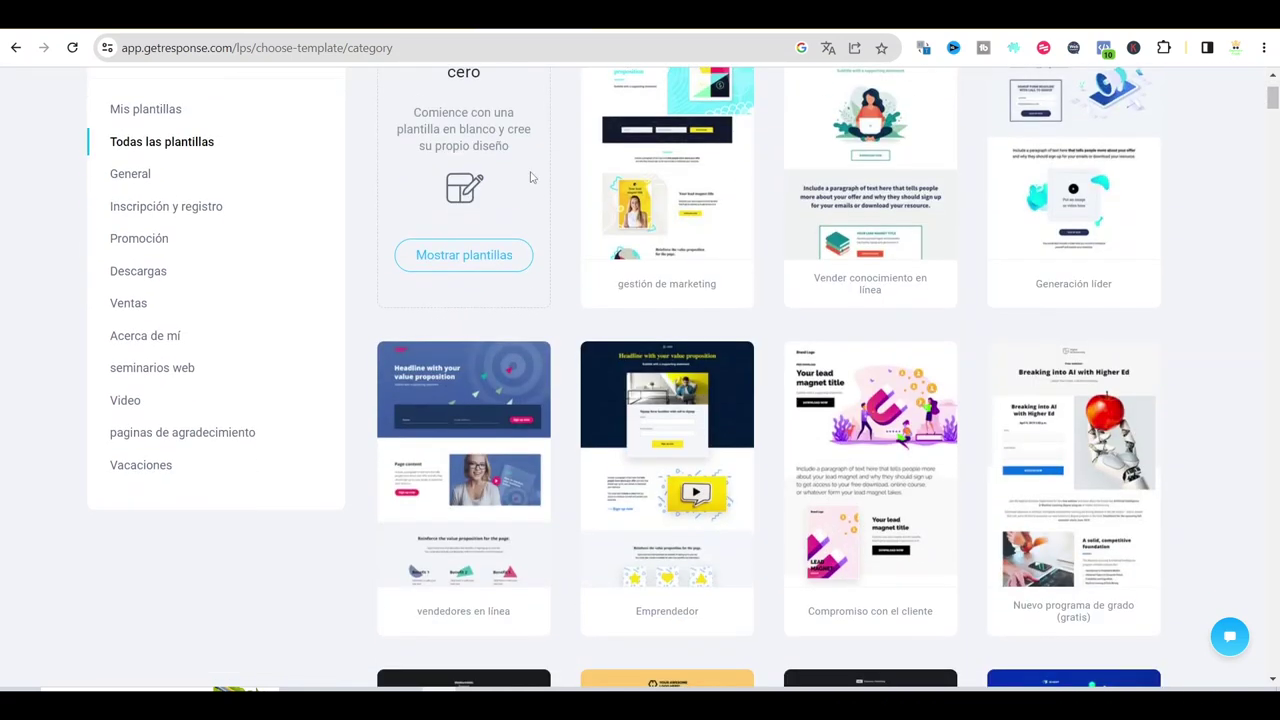
scroll(885, 481, up, 10)
click(648, 468)
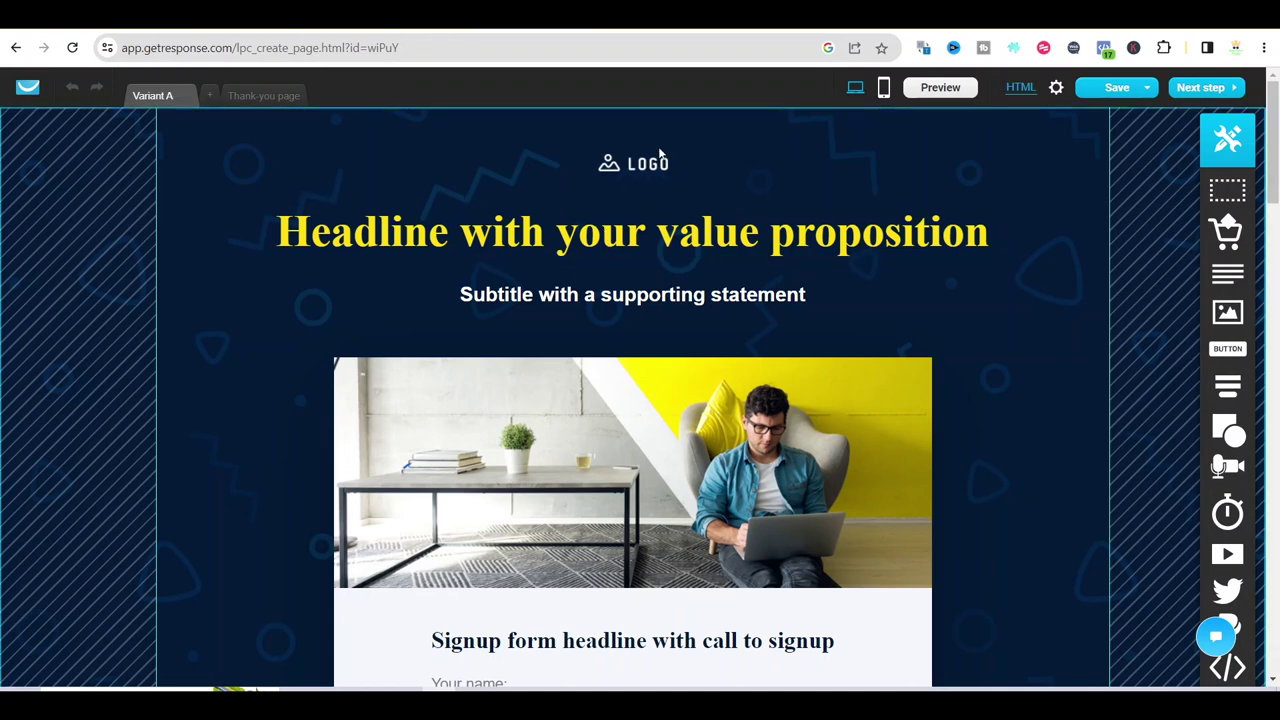
Delete the logo and the subtitle from the landing page header
click(633, 176)
key(Delete)
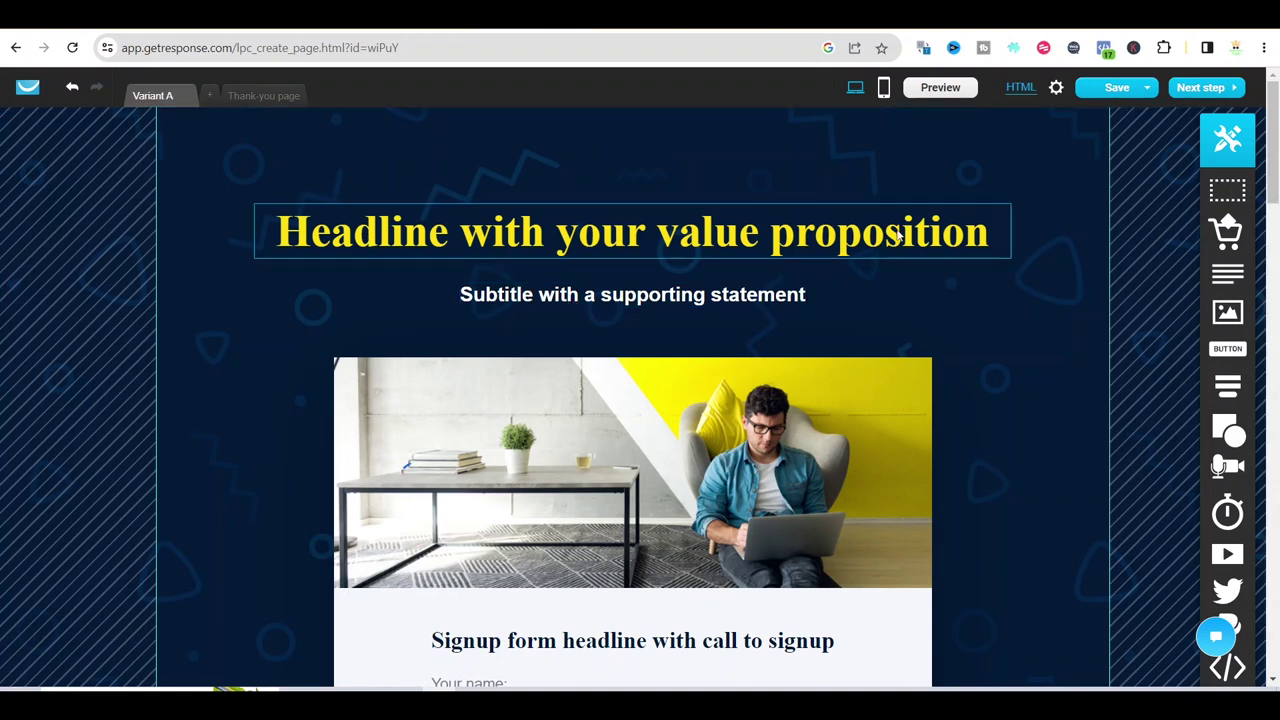
click(508, 306)
key(Delete)
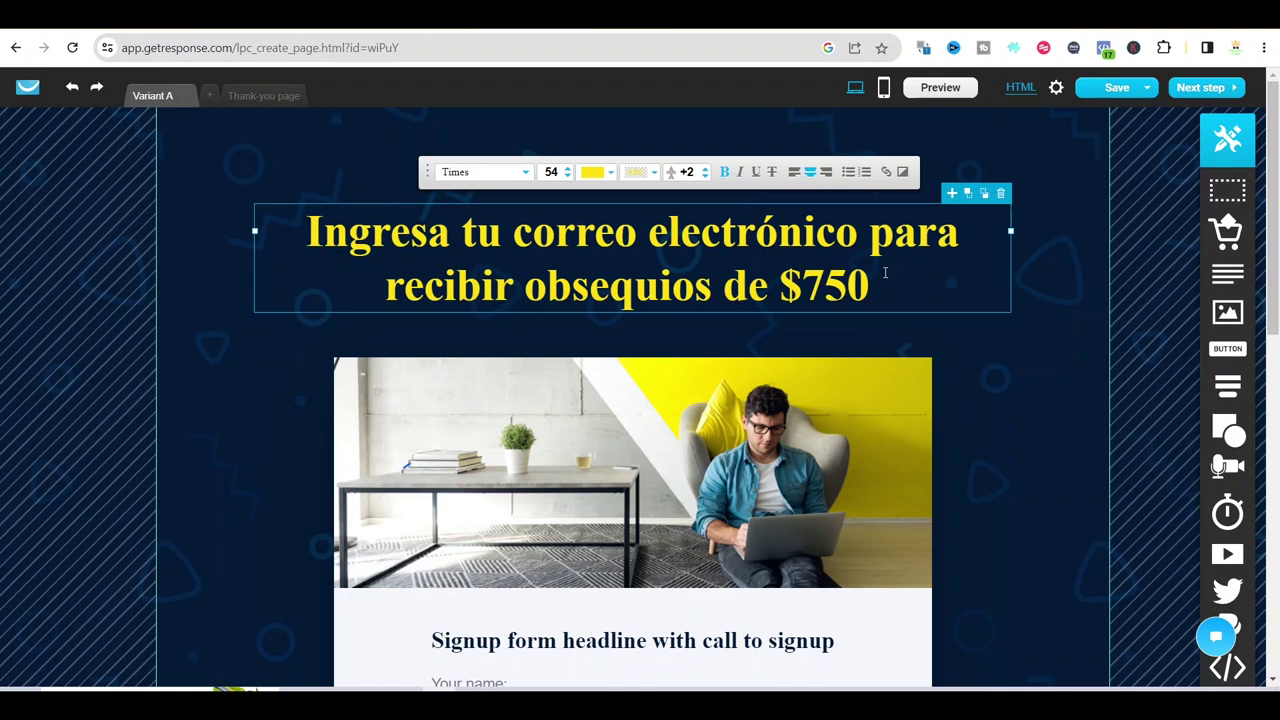
Replace the headline text with "Ingresa tu correo electrónico para recibir obsequios de $750"
key(BackSpace)
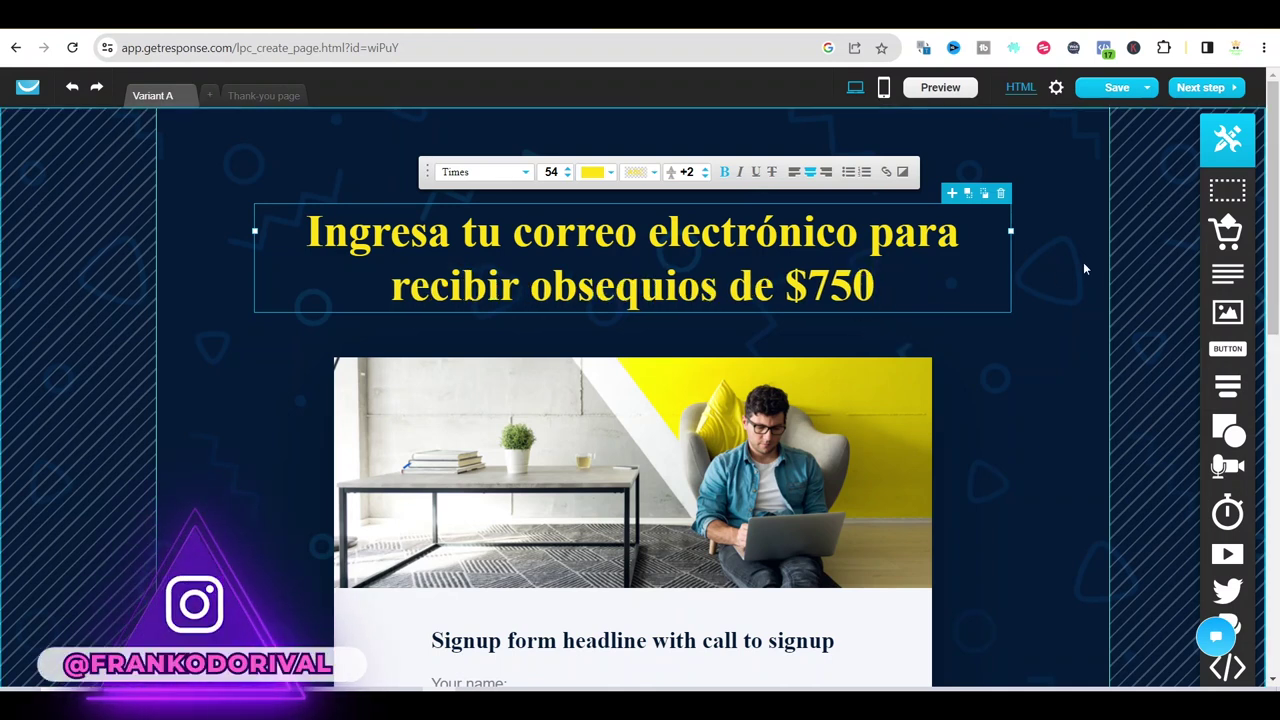
click(1052, 352)
Replace the header photo with the free GetResponse image of a young man under falling banknotes, found by searching "dinero"
scroll(563, 487, down, 3)
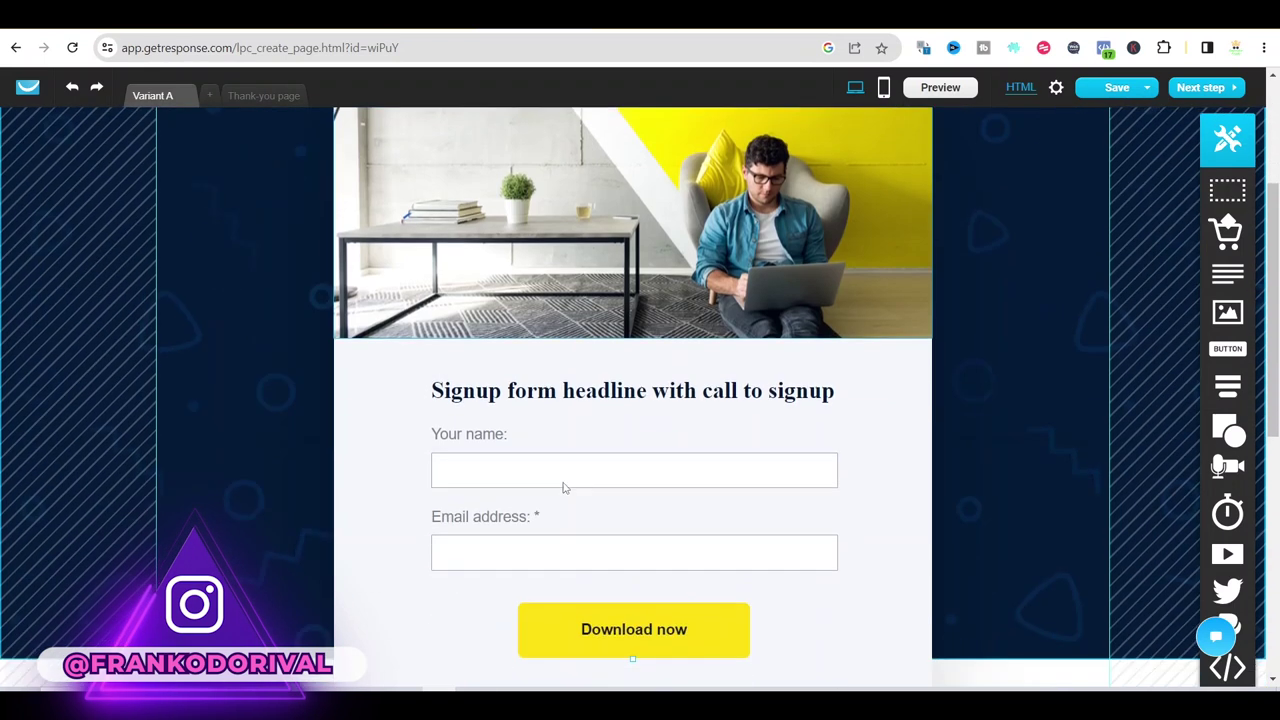
click(638, 235)
scroll(627, 293, up, 2)
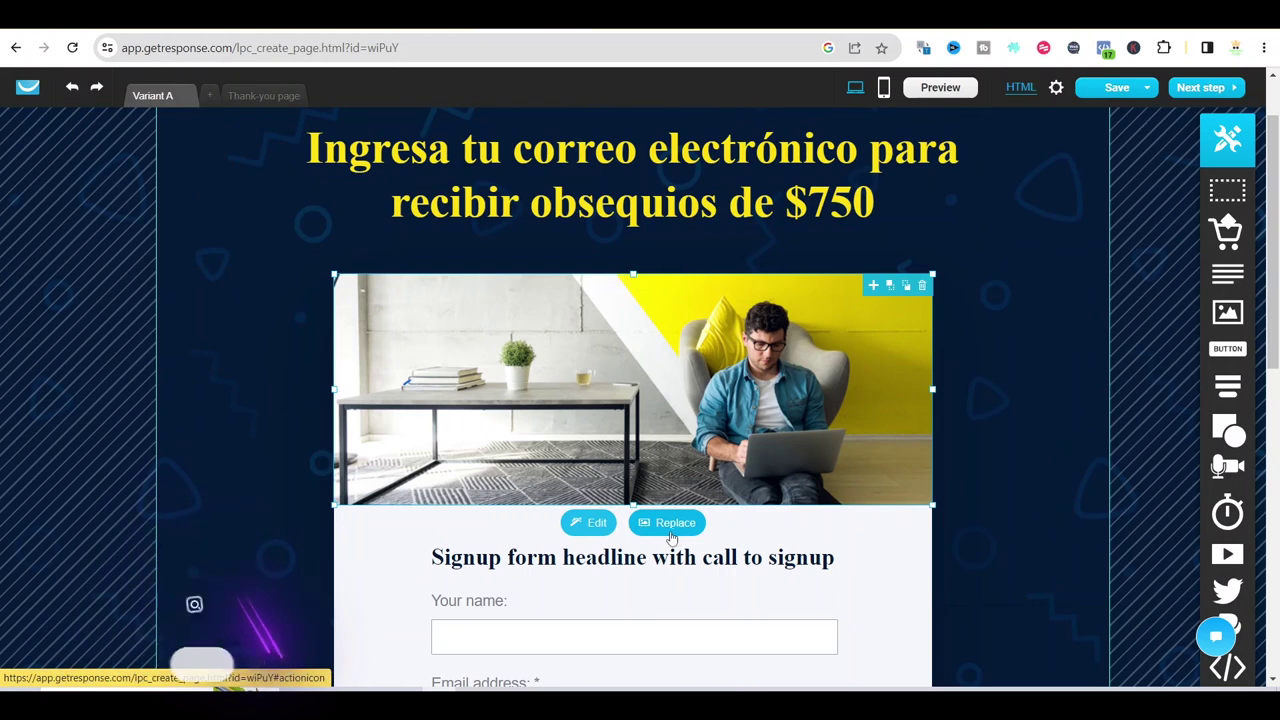
click(675, 530)
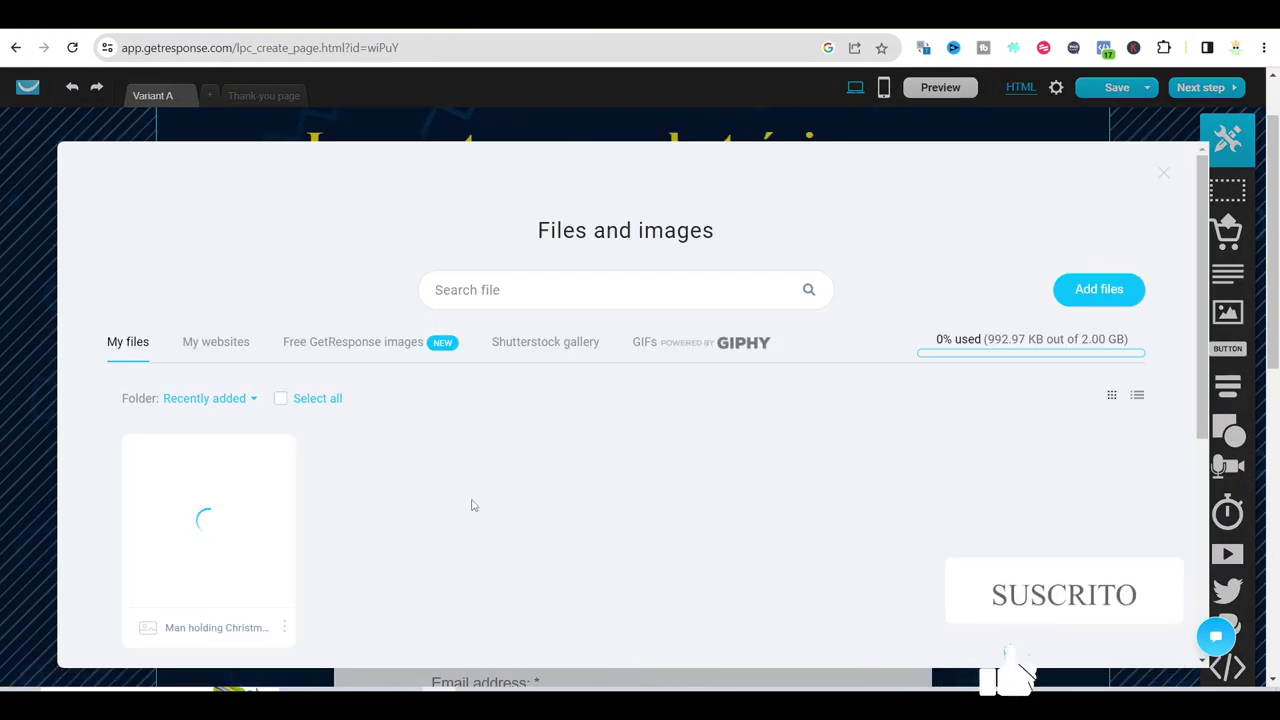
text(dinero)
click(383, 346)
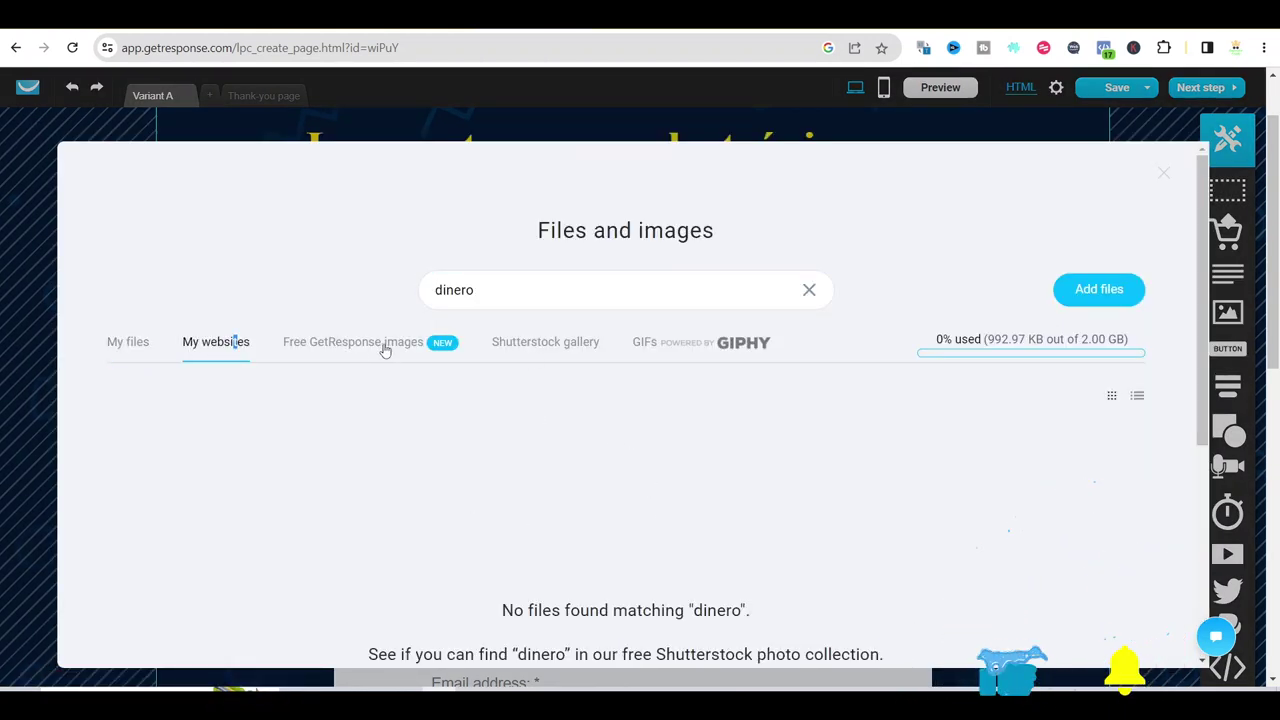
click(590, 300)
scroll(615, 450, down, 1)
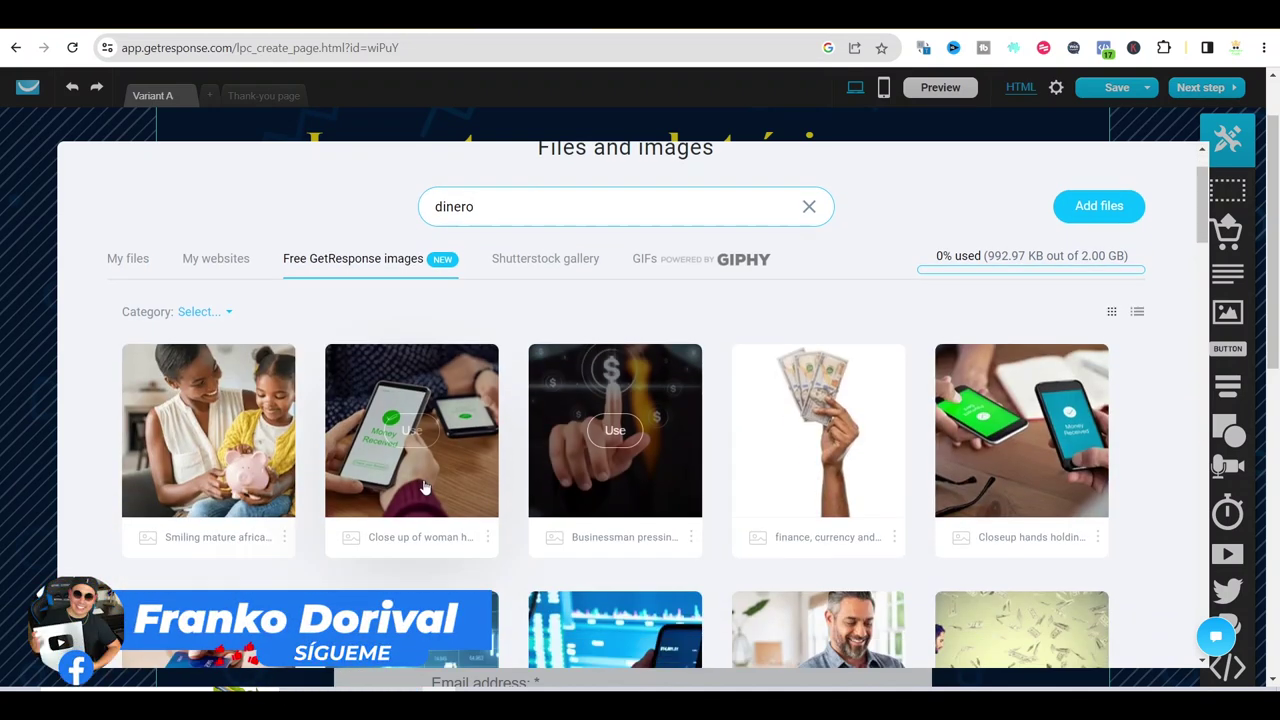
scroll(771, 517, down, 2)
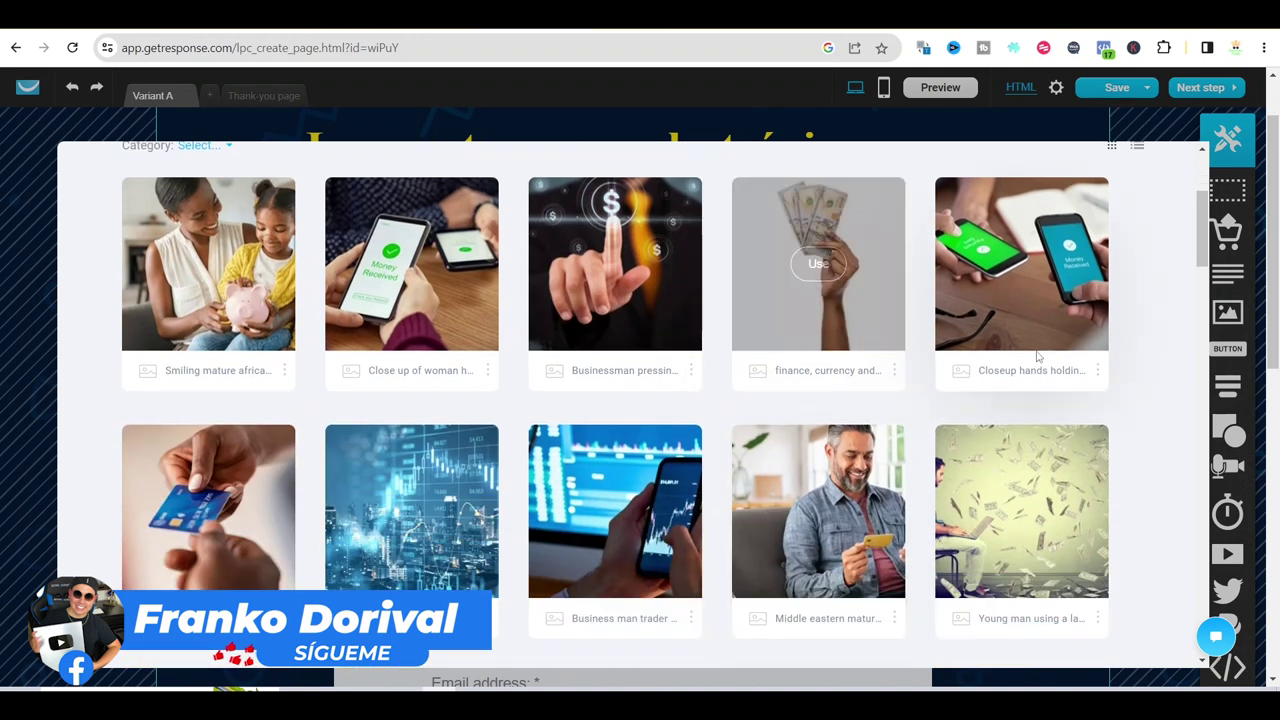
click(1040, 520)
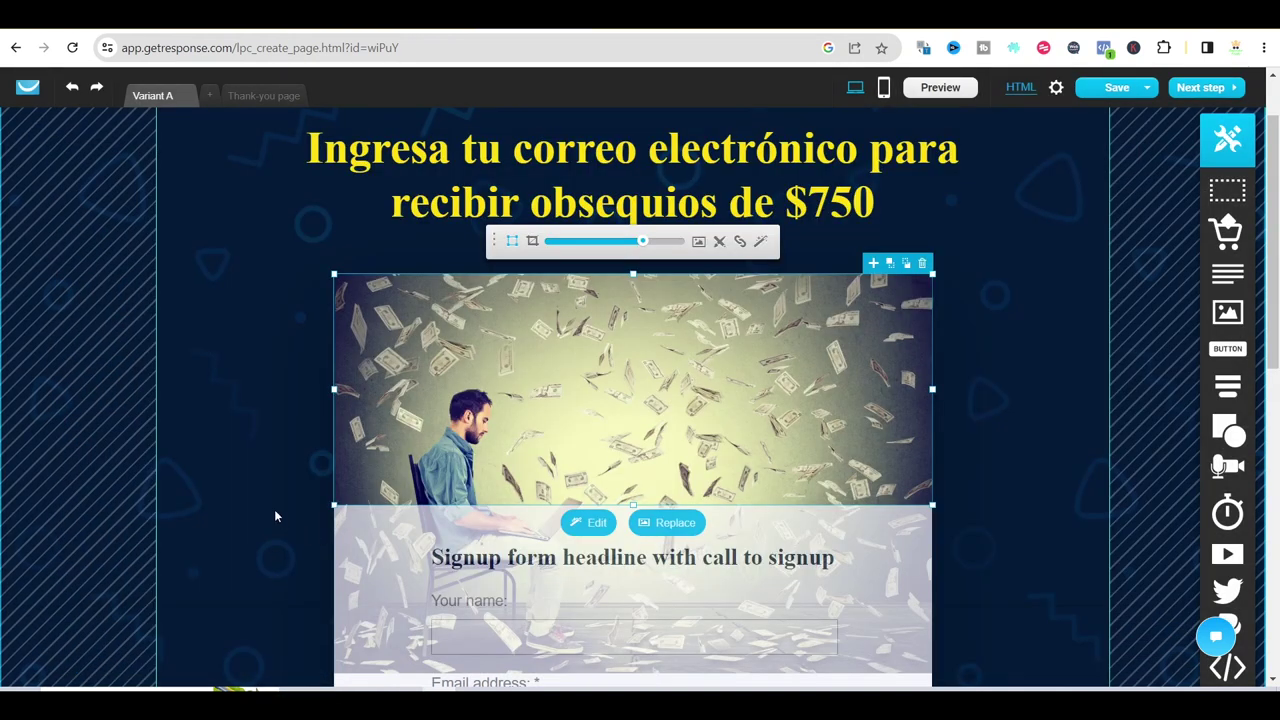
Review the signup form section and proceed to the landing page settings without mobile versions
scroll(265, 506, down, 4)
scroll(202, 326, up, 3)
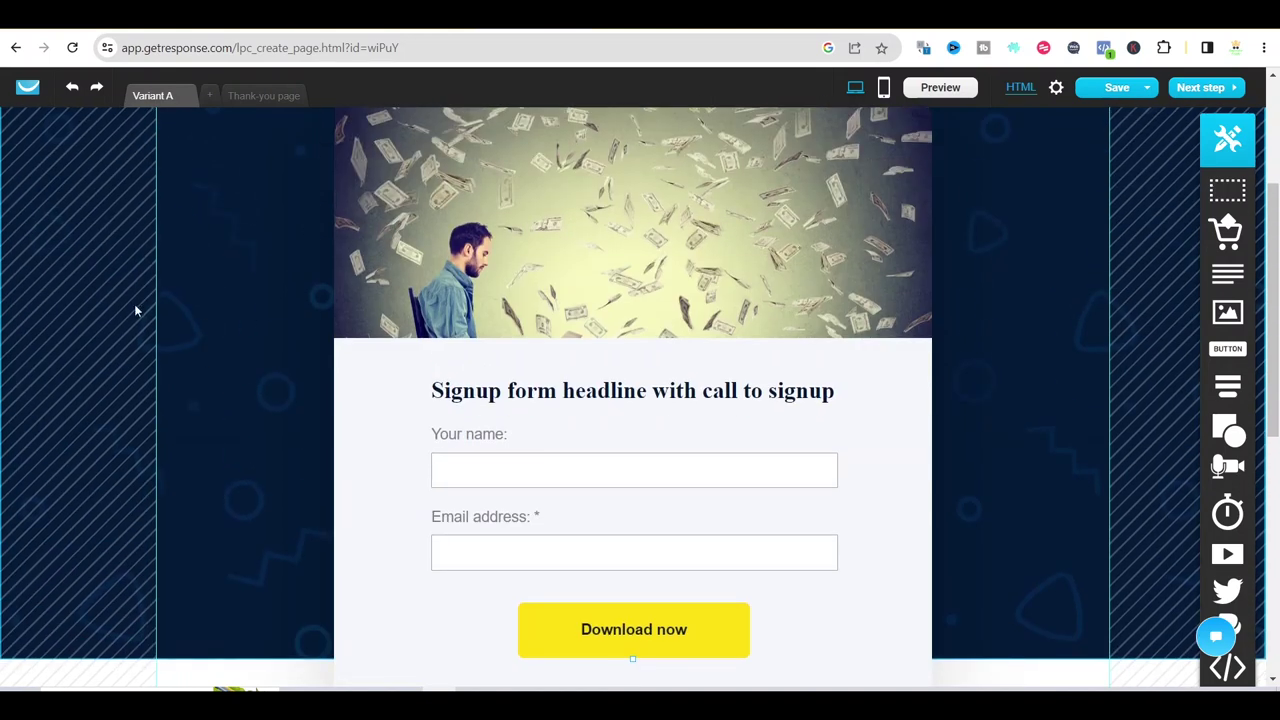
scroll(260, 323, up, 1)
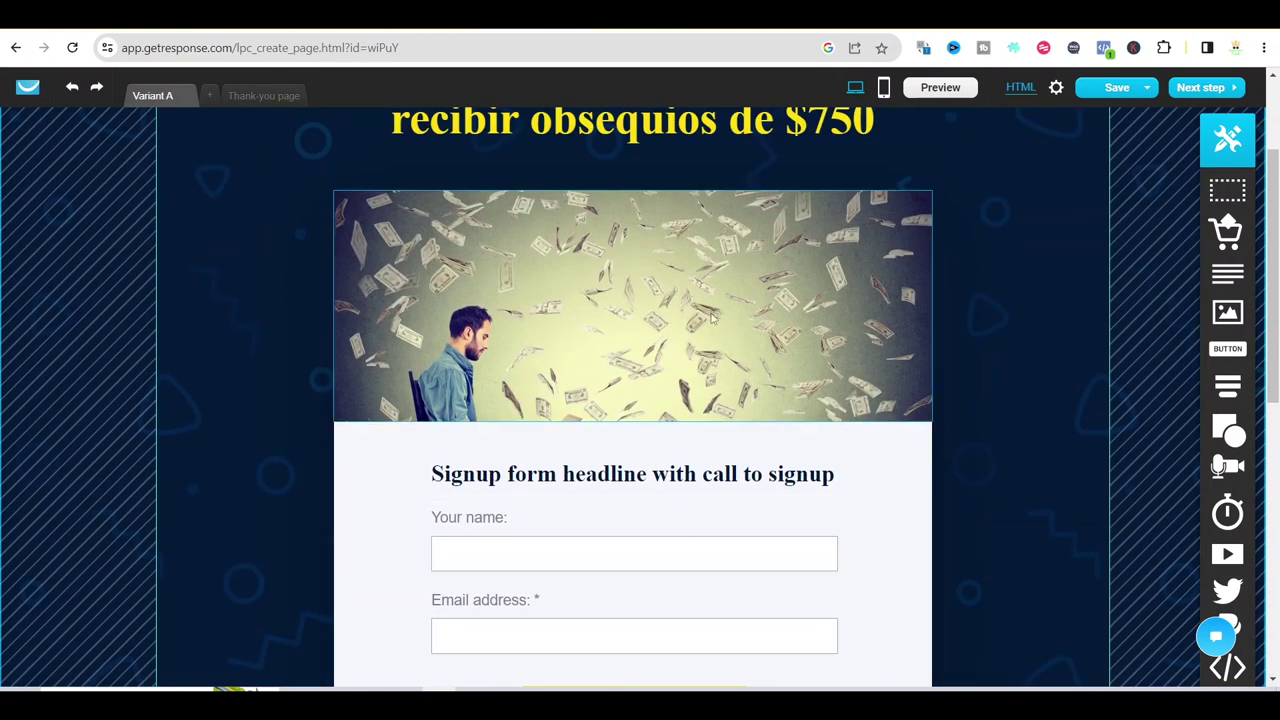
scroll(650, 412, down, 2)
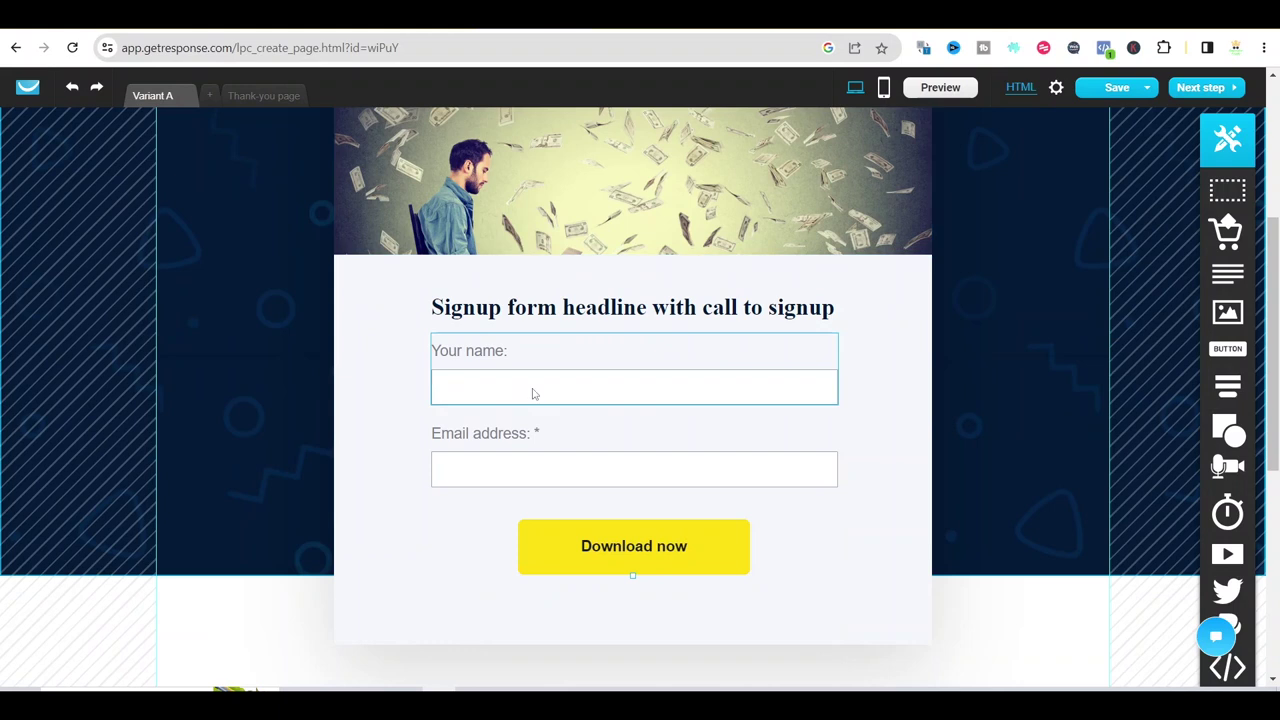
scroll(533, 393, down, 2)
click(1214, 88)
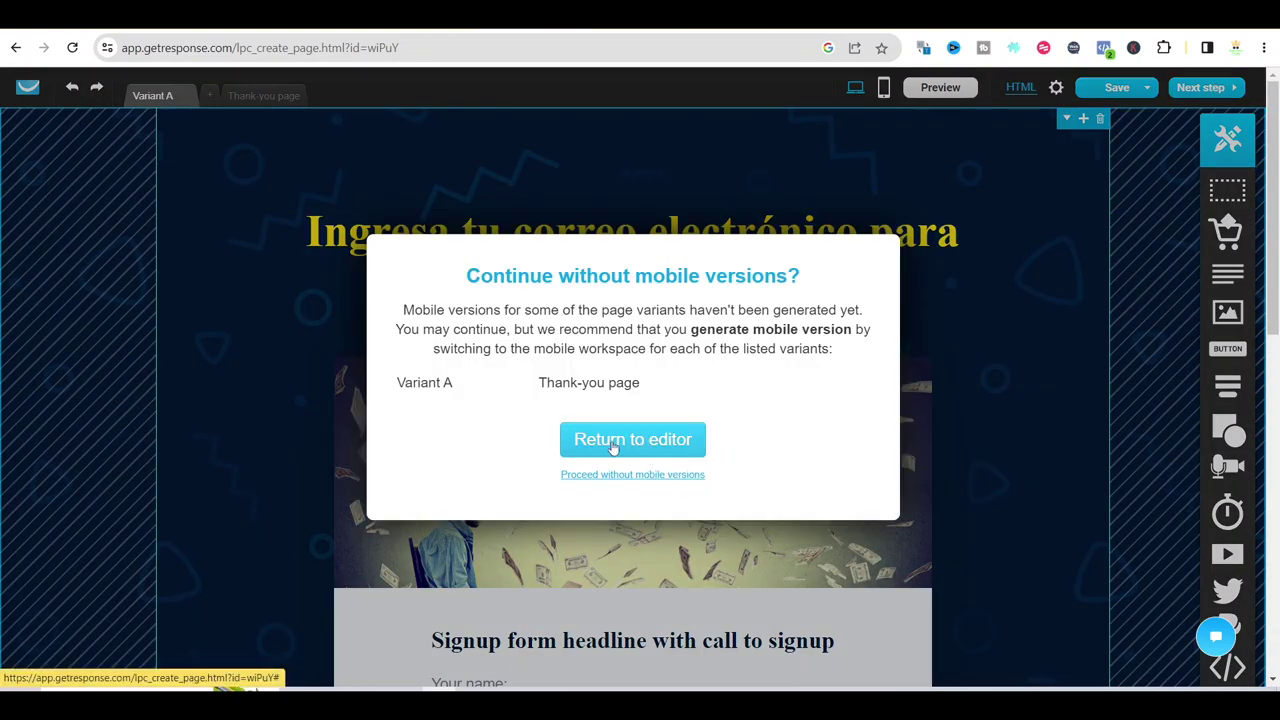
click(632, 474)
click(586, 474)
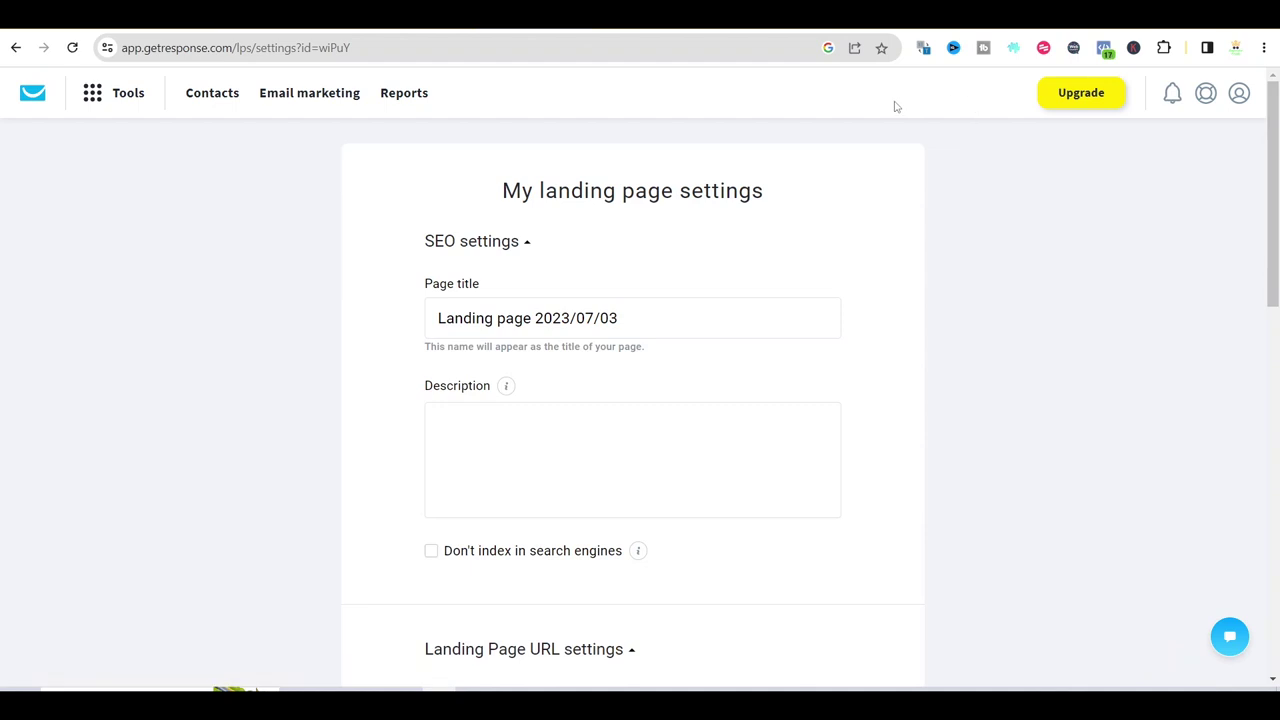
Set the subscription list of the landing page to "dinero gratis 1"
scroll(628, 258, down, 2)
scroll(628, 252, down, 2)
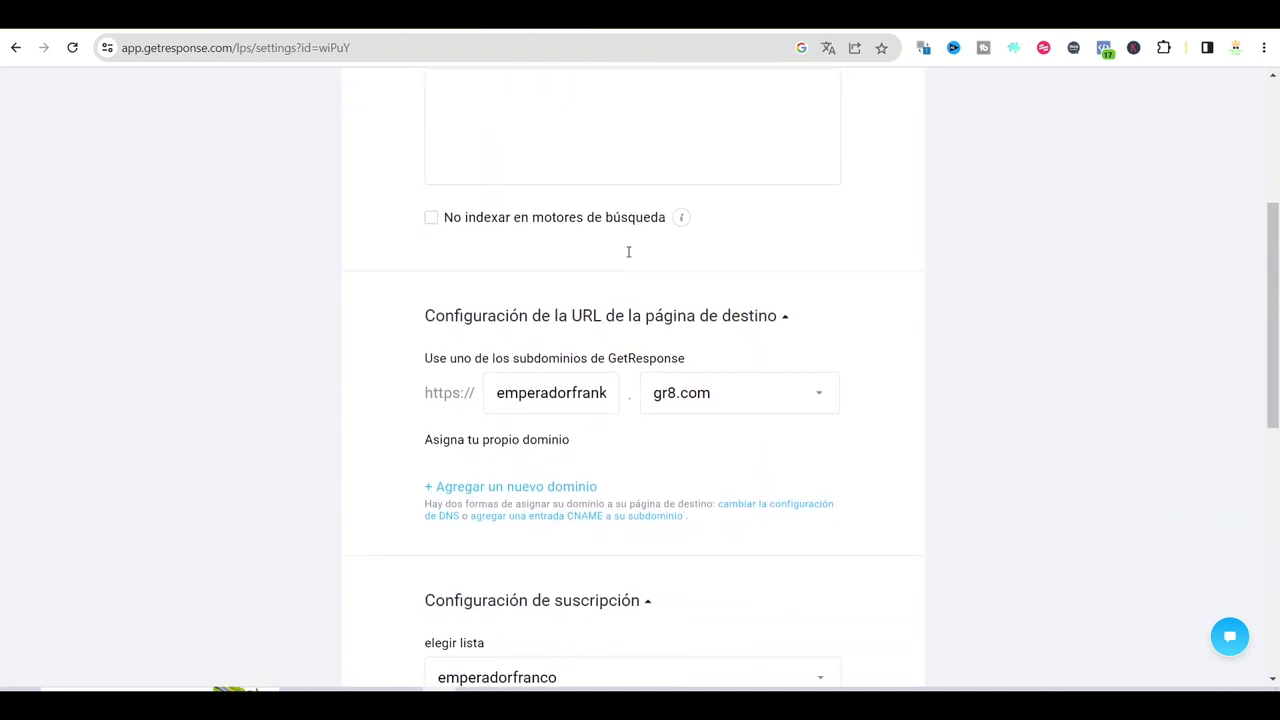
scroll(628, 258, down, 3)
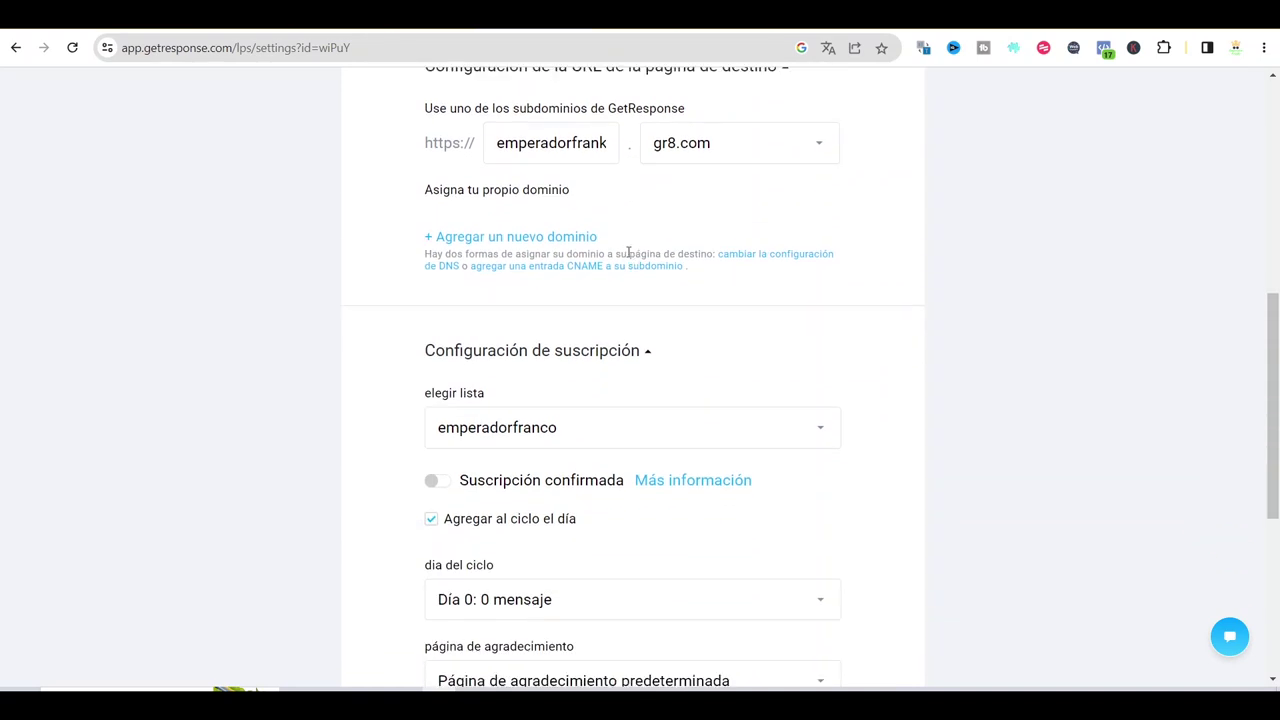
click(735, 425)
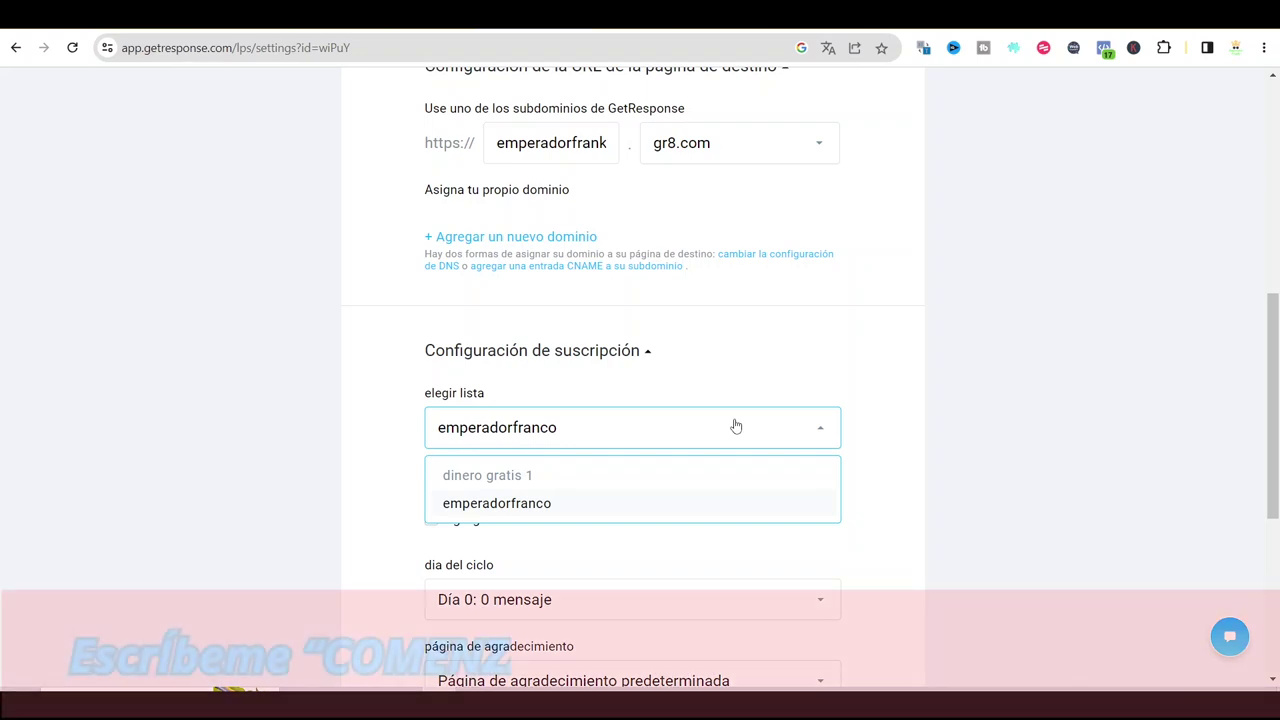
click(735, 427)
Set the thank-you page option in the subscription settings to a custom thank-you page
scroll(740, 380, down, 2)
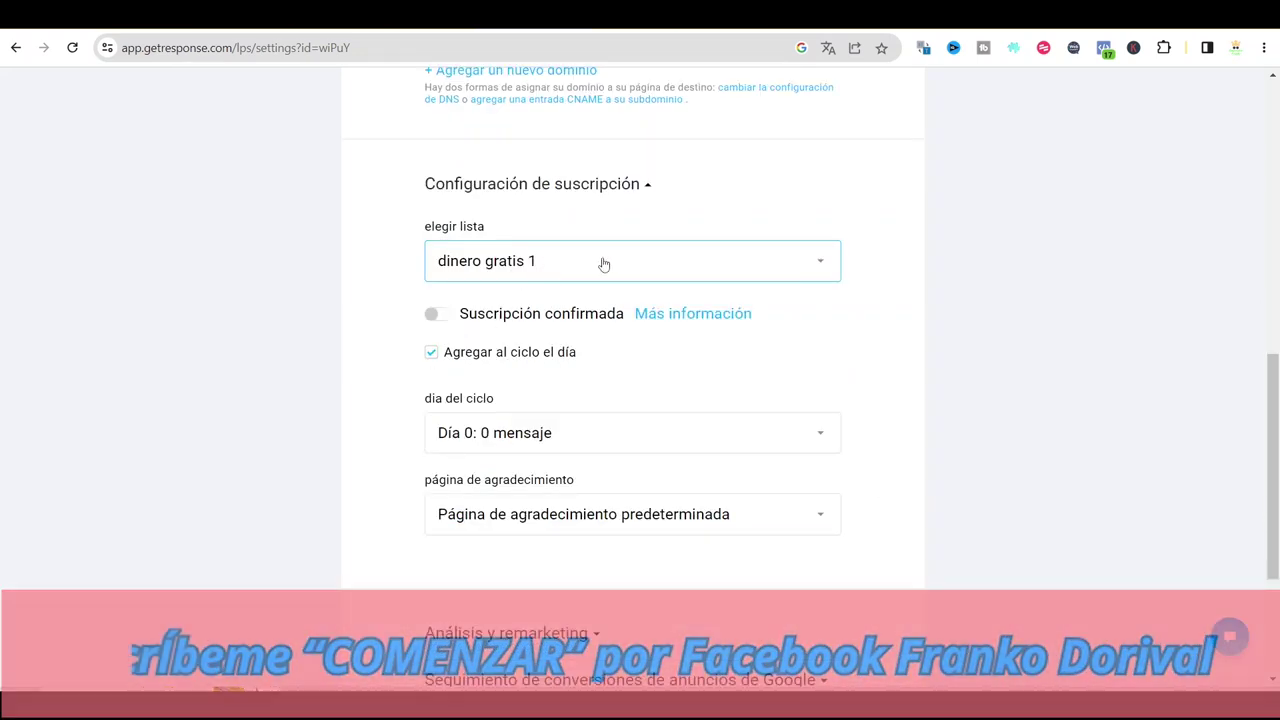
scroll(605, 264, down, 1)
scroll(605, 264, up, 1)
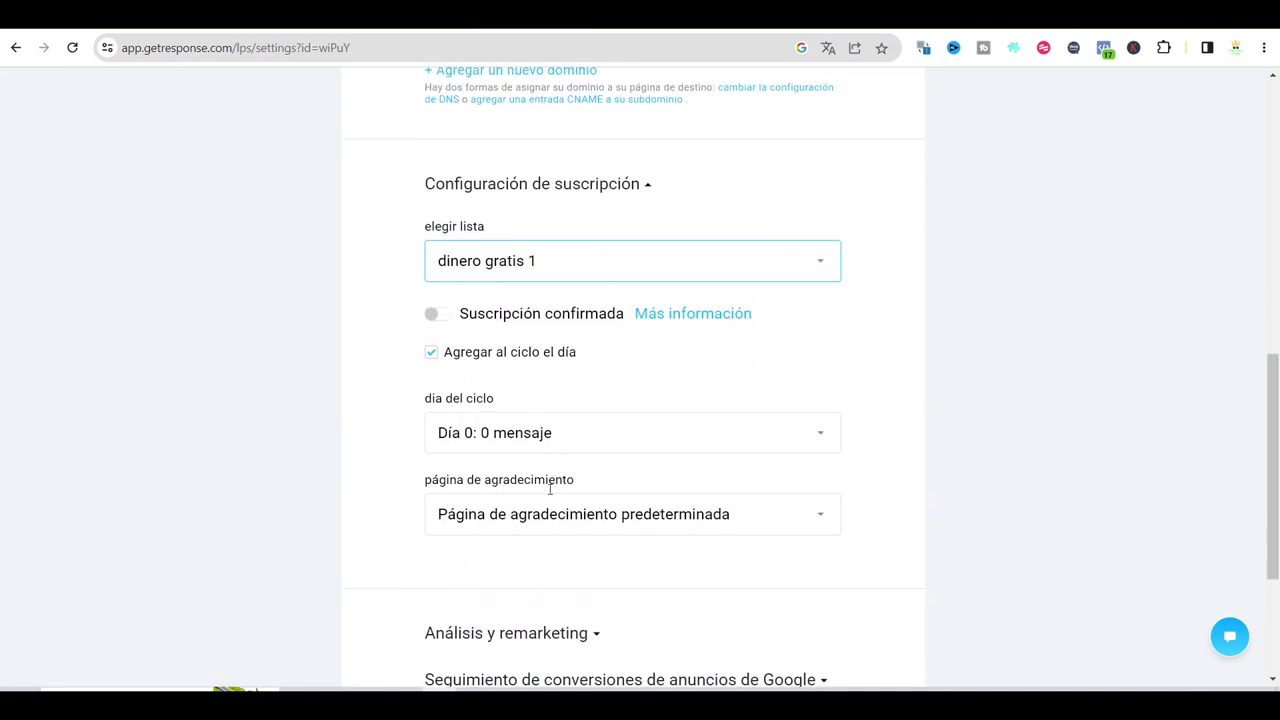
click(547, 532)
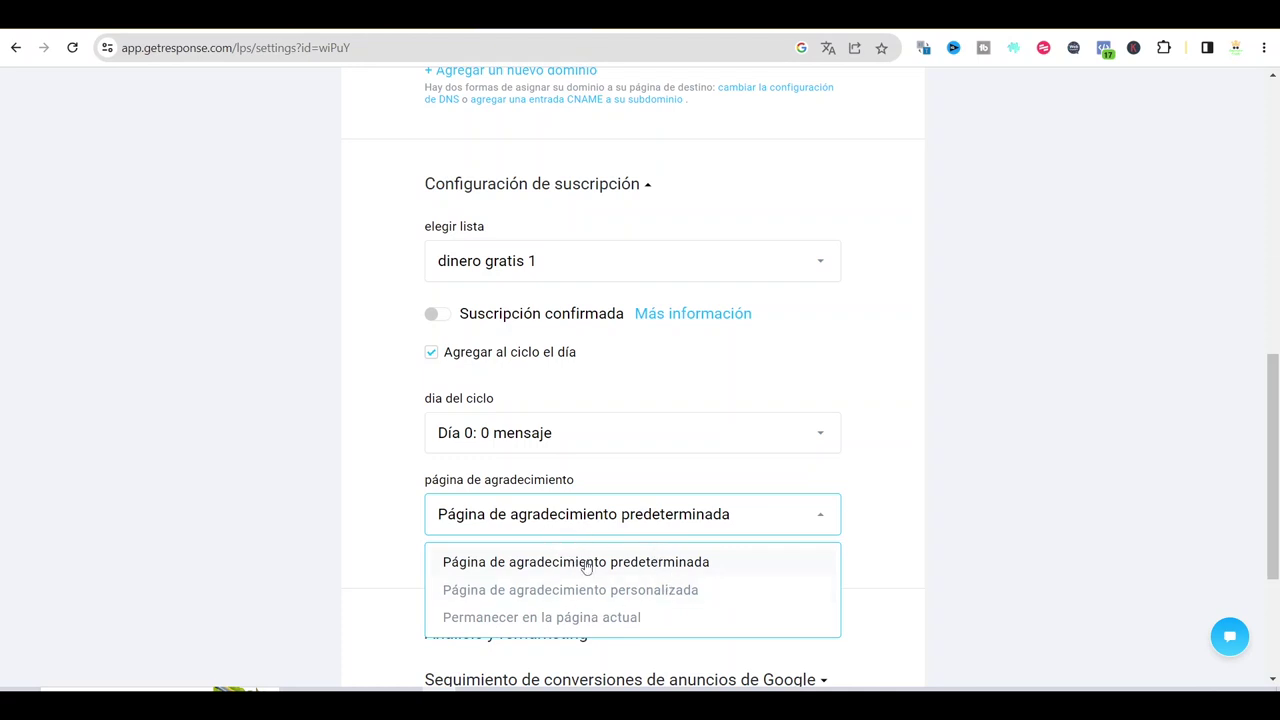
click(642, 582)
scroll(754, 549, down, 3)
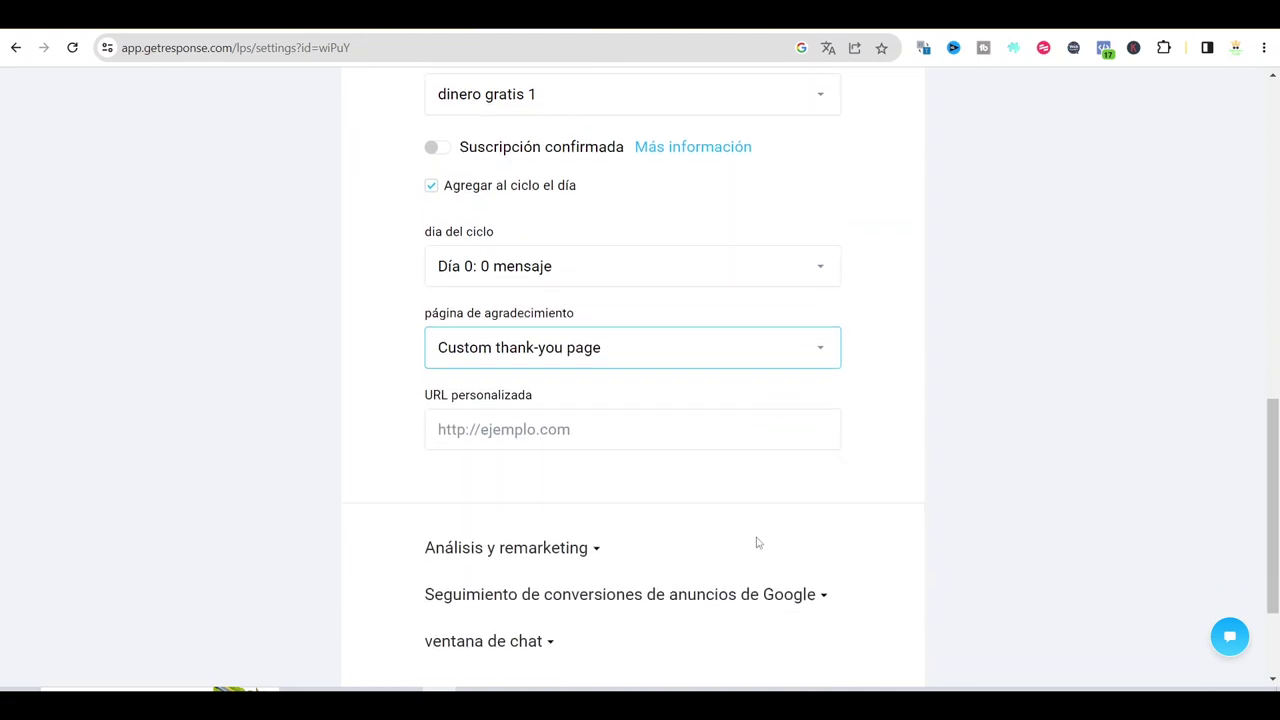
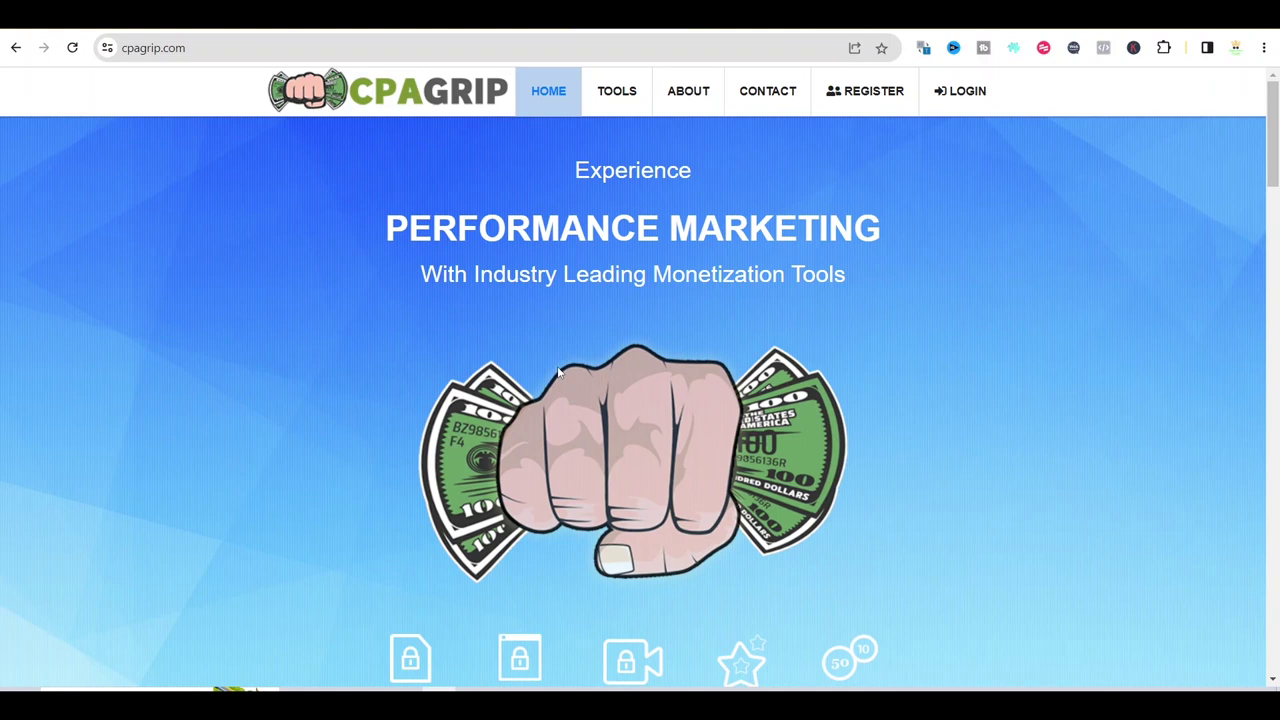
Go to the CPAGrip registration page and open the My Offers list in the affiliate dashboard
click(865, 90)
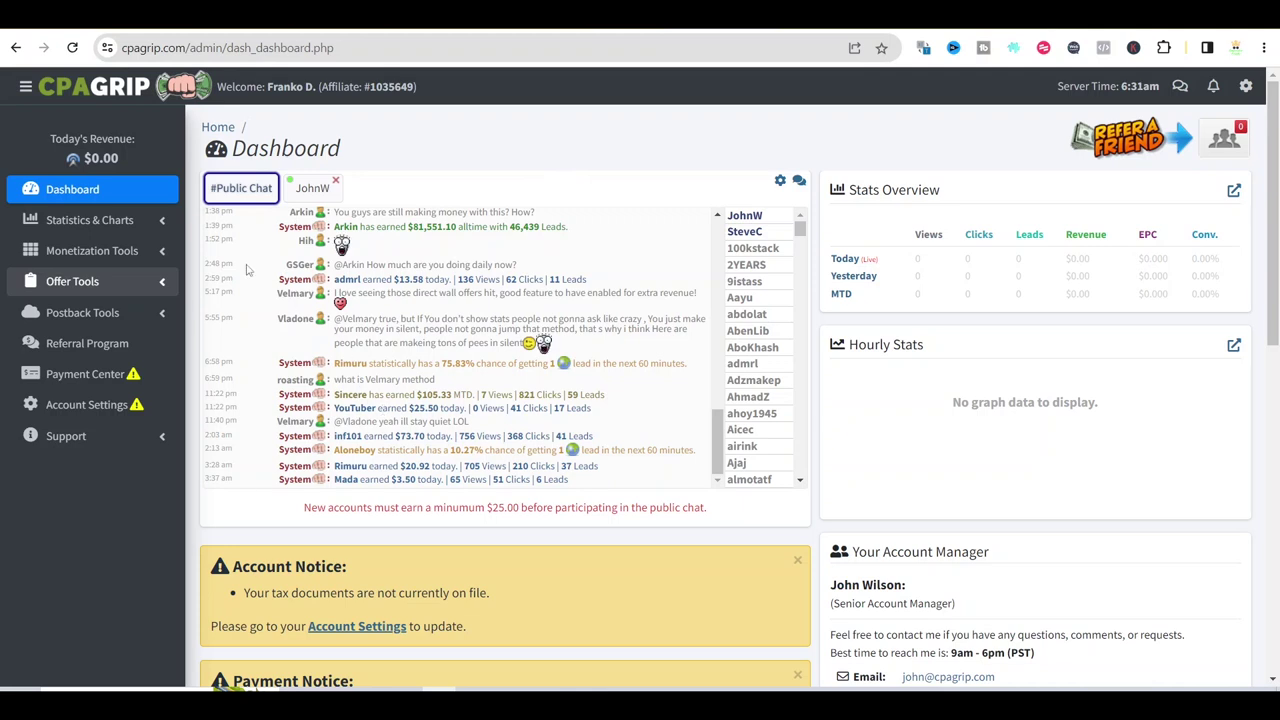
click(160, 285)
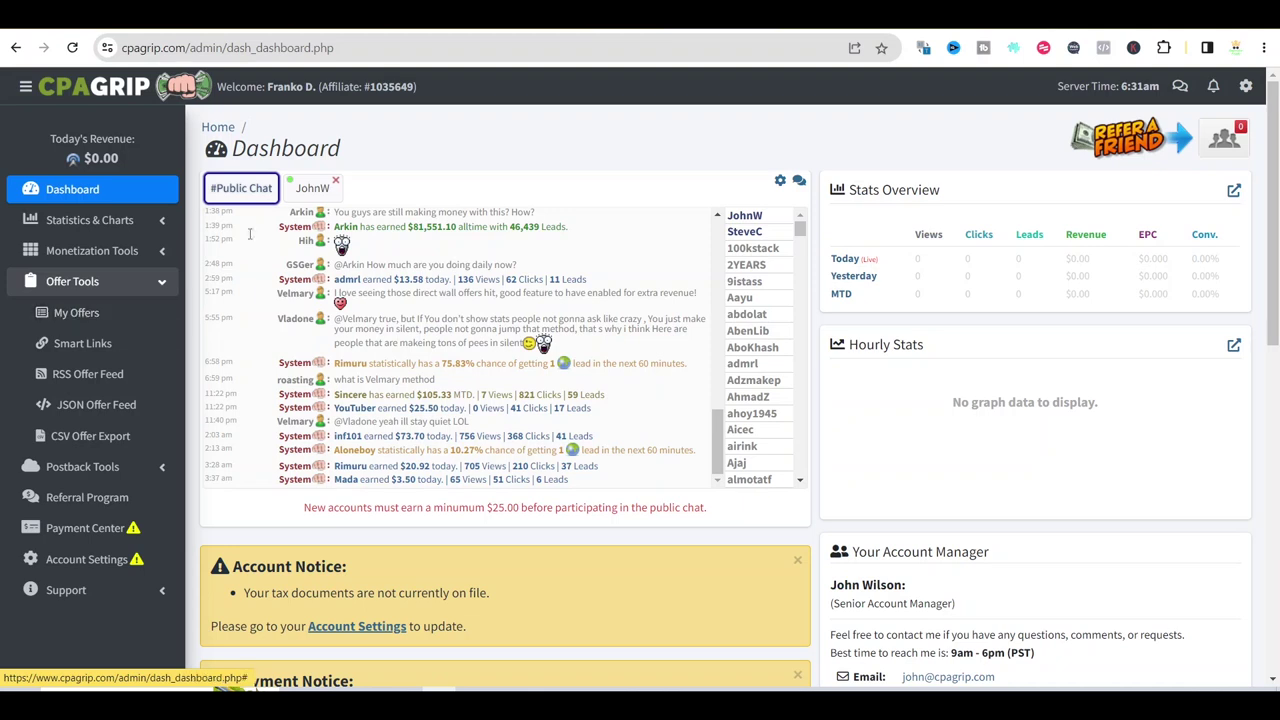
click(150, 302)
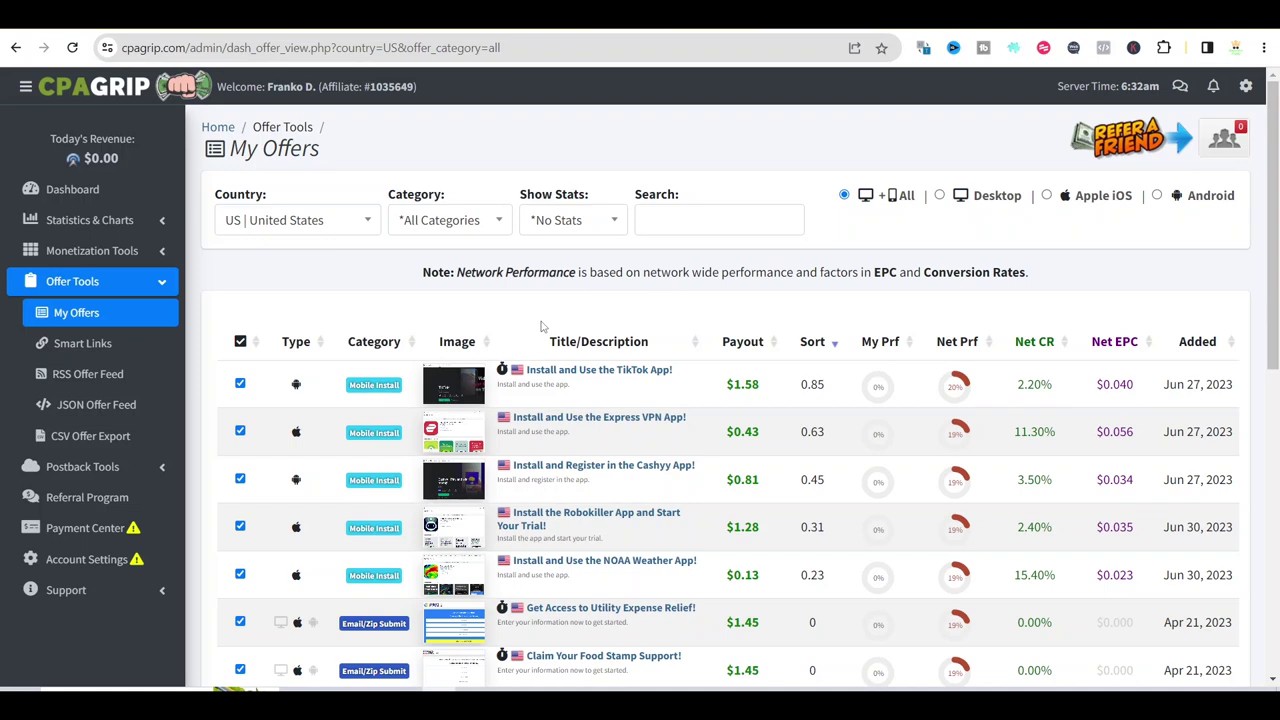
Set the tracking domain of the iOS "Claim Your Food Stamp Support!" offer to getafilenow.com and copy its link
scroll(510, 350, down, 1)
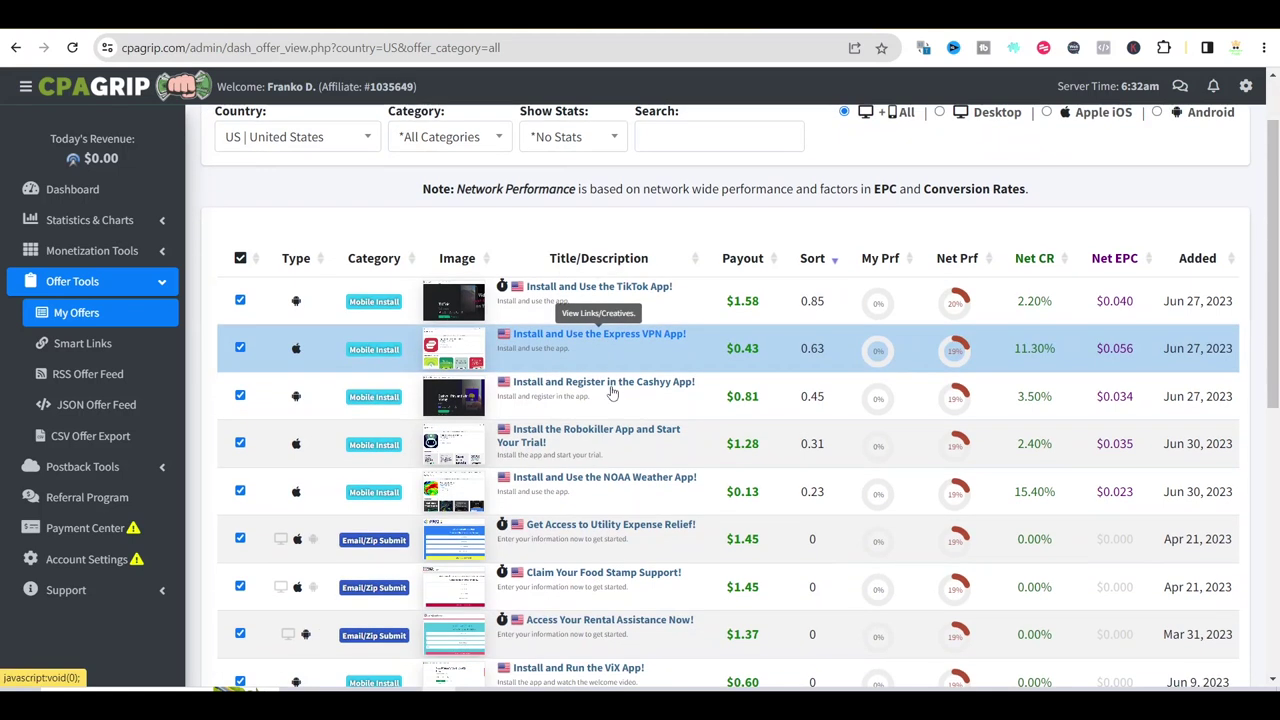
scroll(502, 398, down, 1)
scroll(510, 400, down, 4)
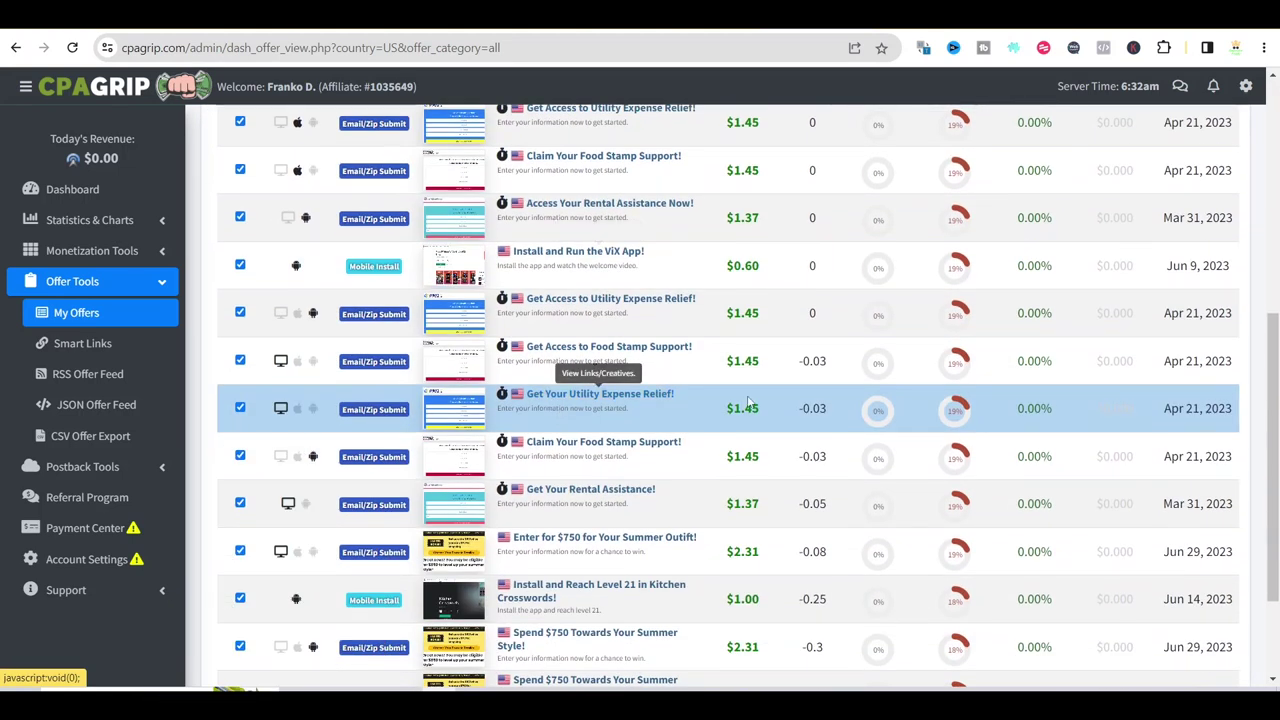
scroll(746, 527, down, 3)
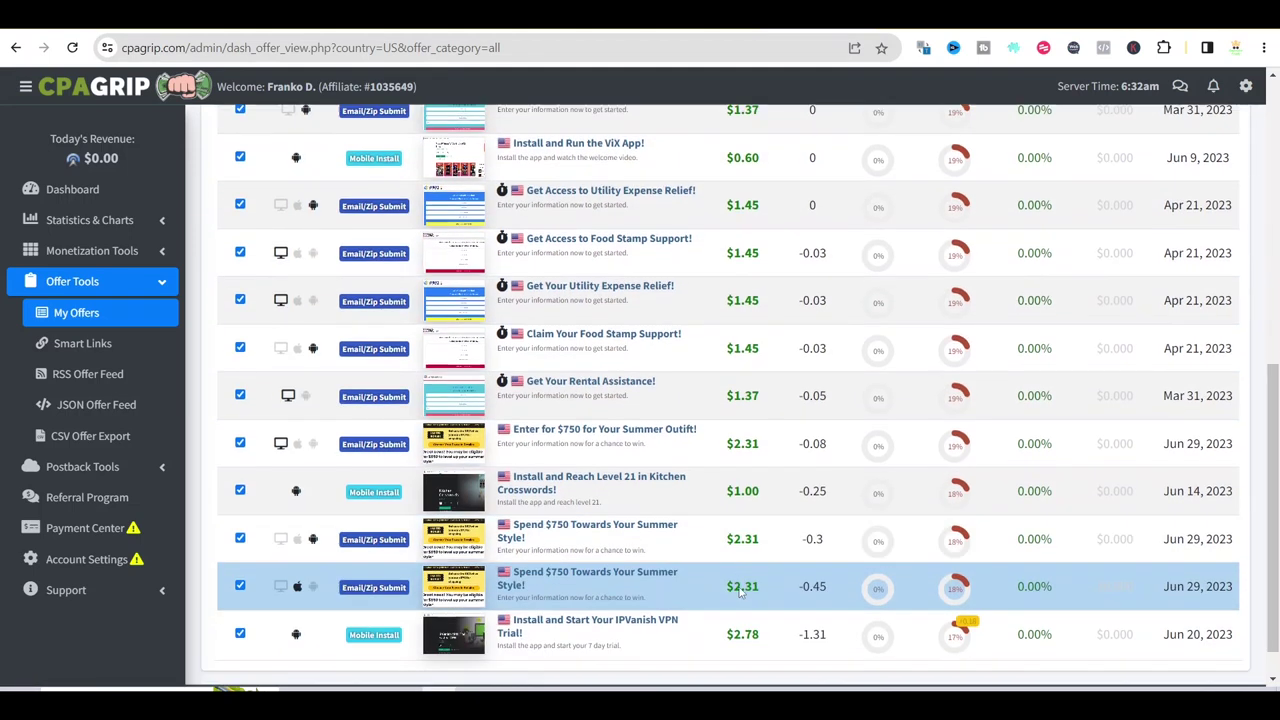
scroll(725, 545, up, 5)
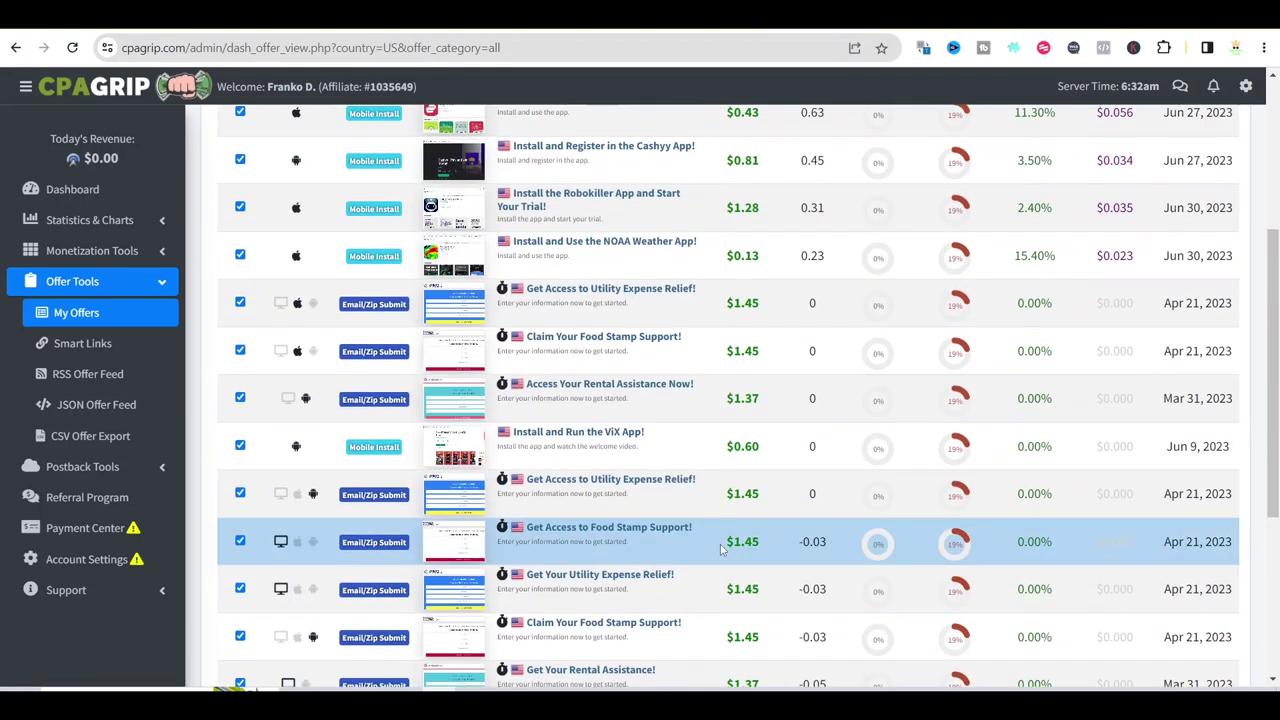
click(637, 357)
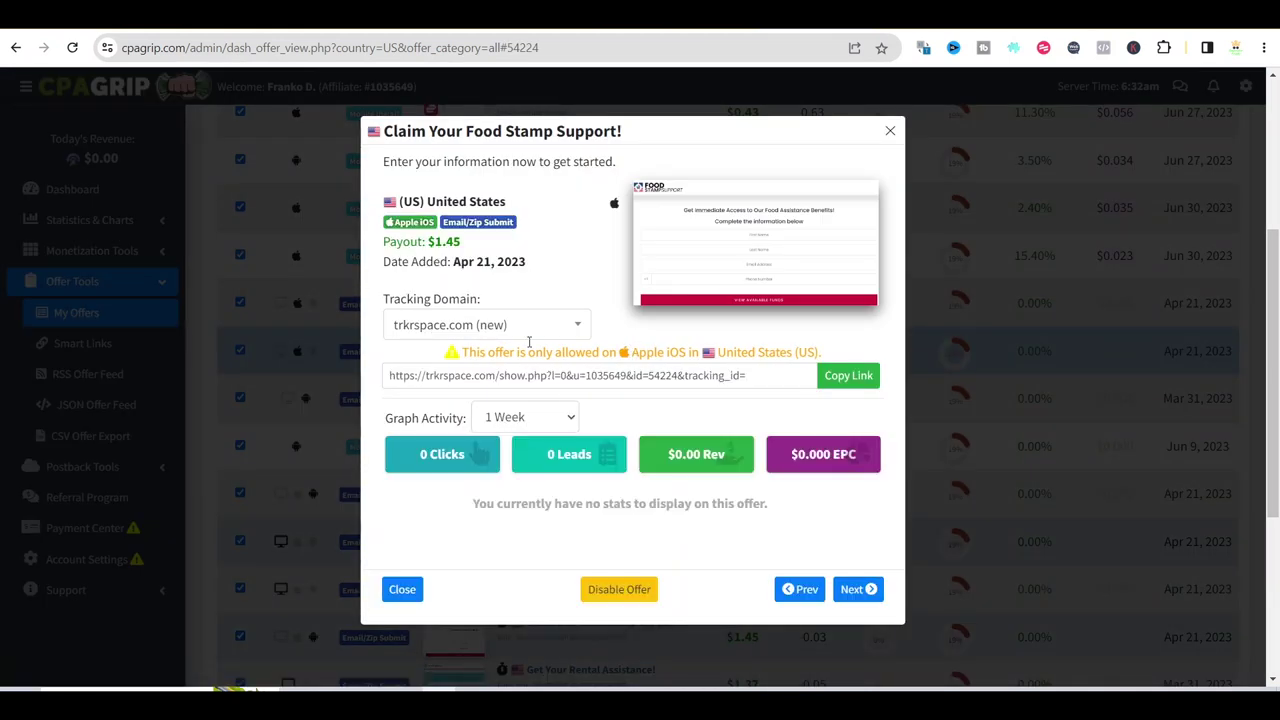
click(540, 324)
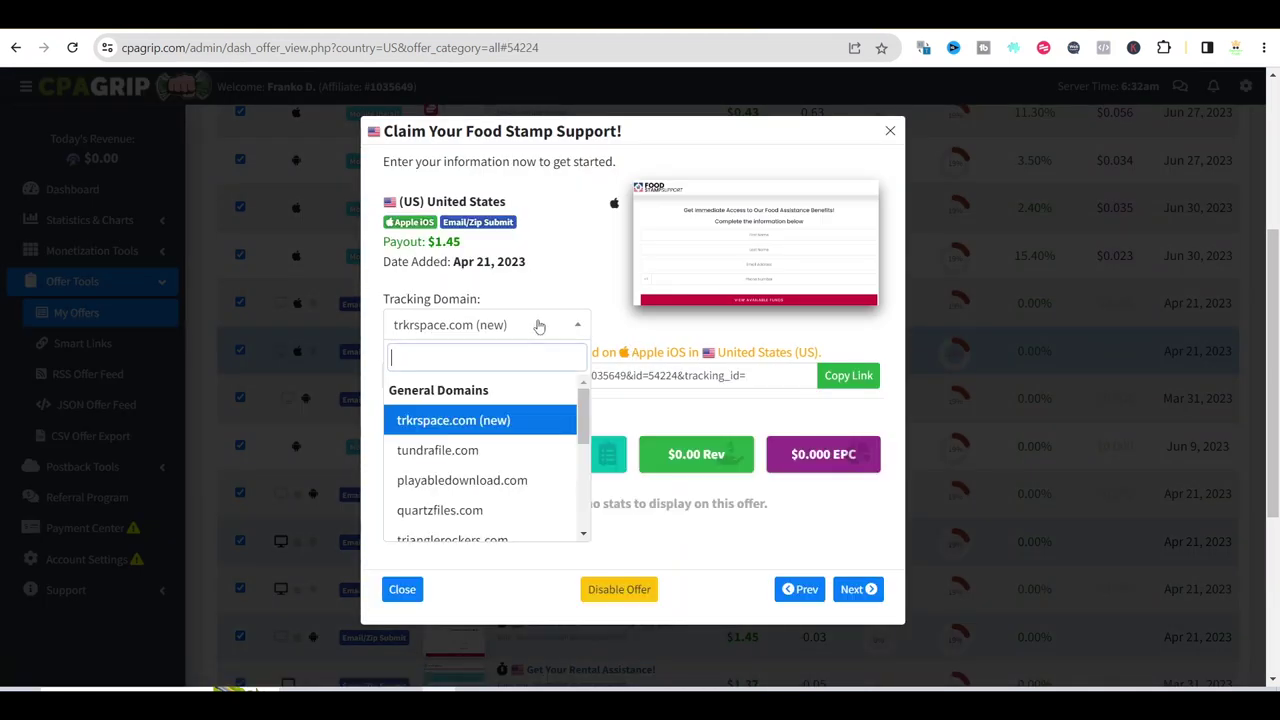
scroll(490, 490, down, 5)
click(463, 528)
click(848, 375)
Paste the copied food stamp offer link as the thank-you page's custom URL in the GetResponse landing page settings
click(540, 36)
click(559, 343)
key(ctrl+v)
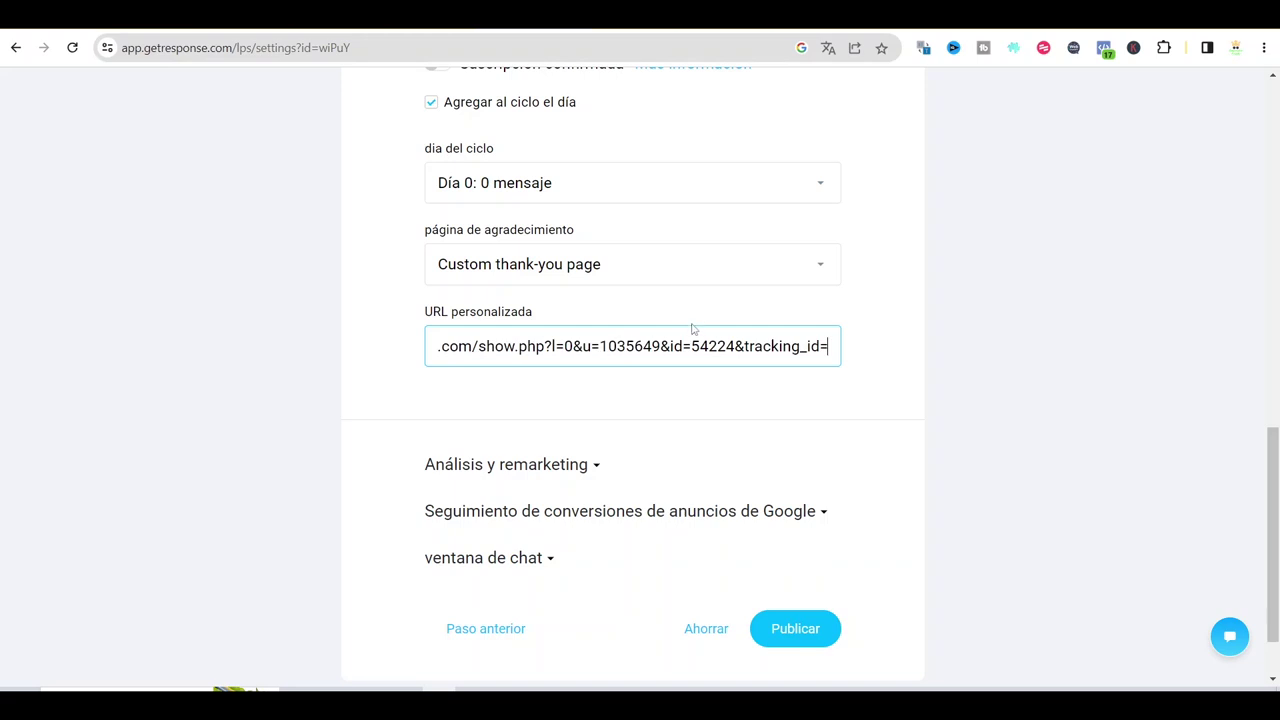
click(465, 396)
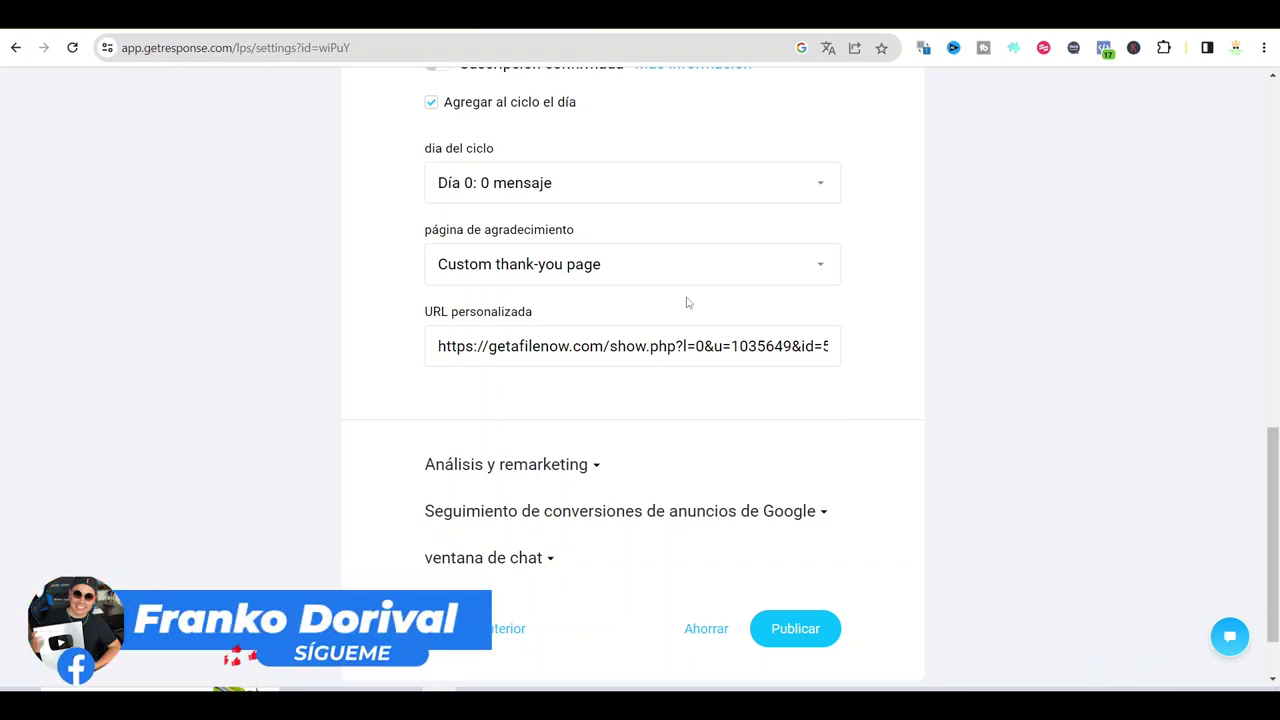
scroll(778, 428, up, 5)
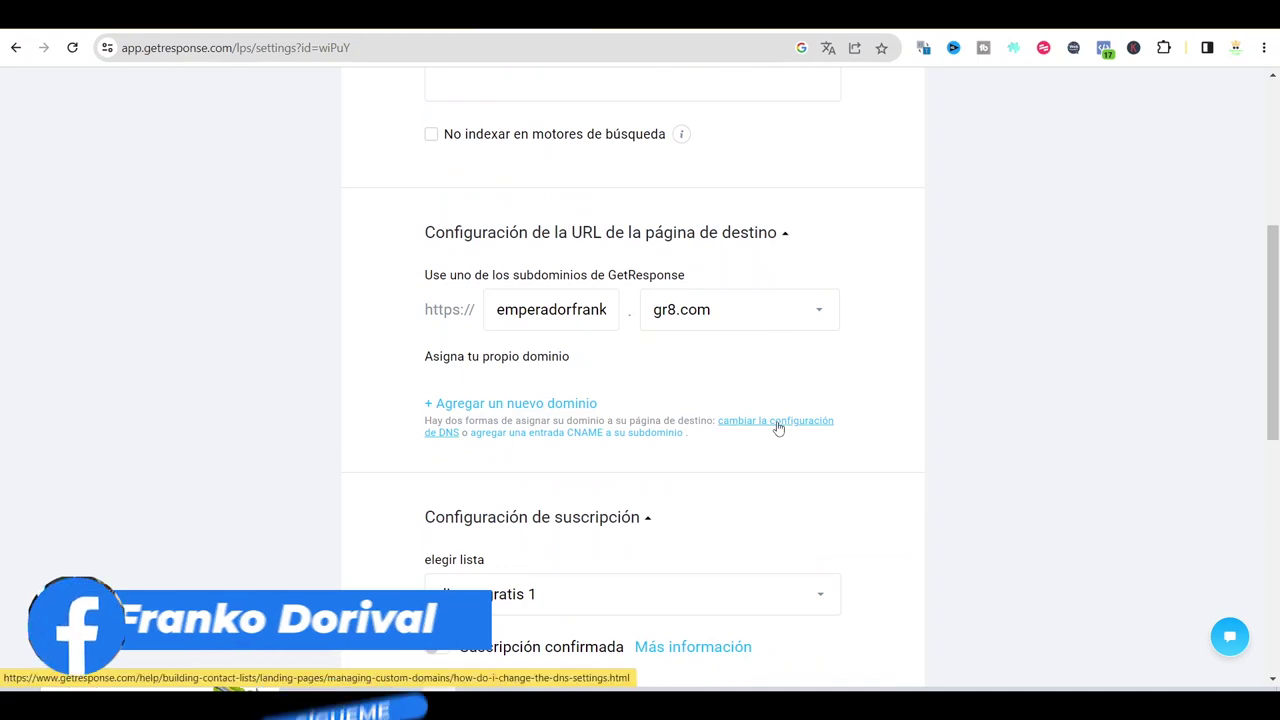
scroll(778, 428, down, 6)
scroll(778, 428, up, 1)
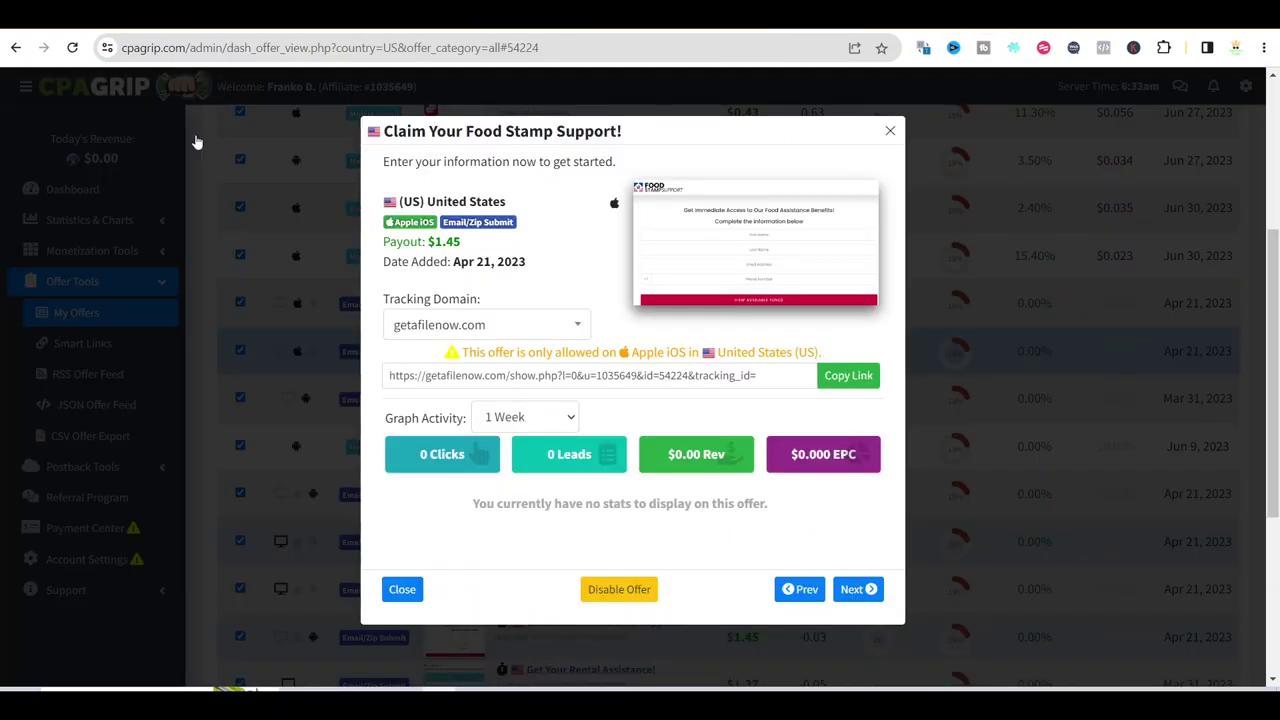
Switch to CPAGrip, close the food stamp offer and open the "Enter for $750 for Your Summer Outift!" offer, checking its title and payout
click(158, 316)
scroll(465, 338, down, 3)
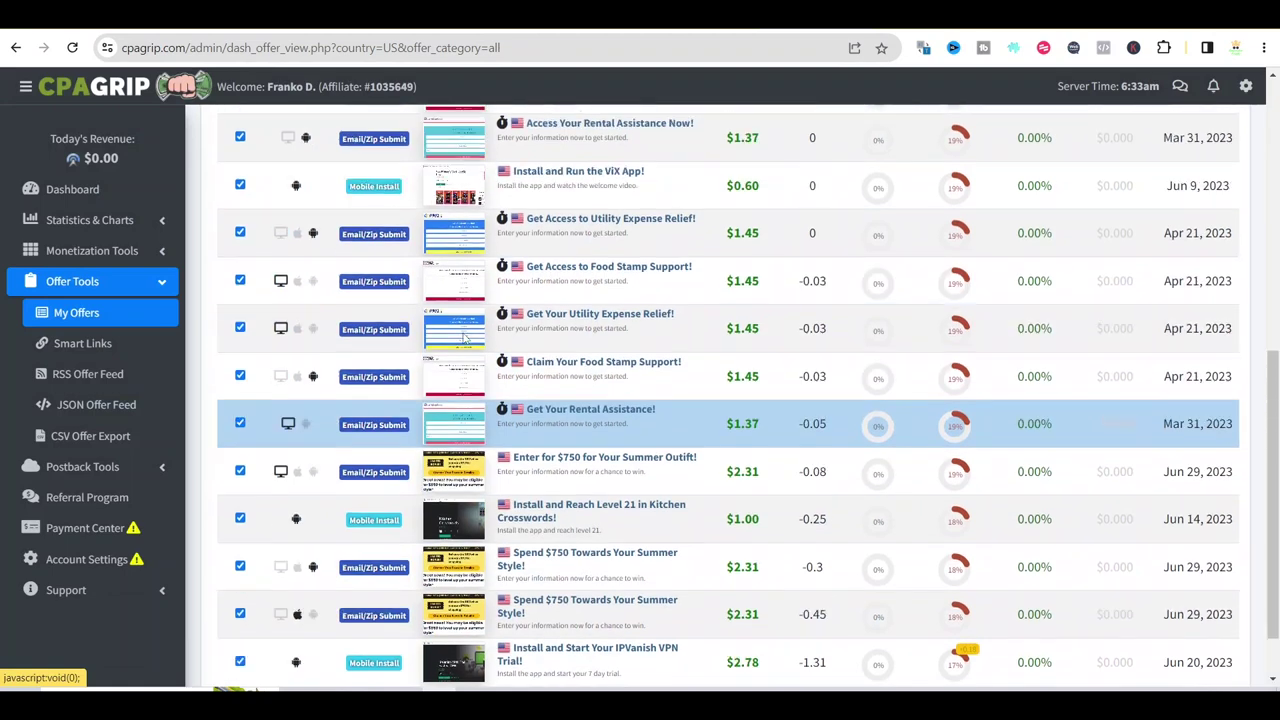
scroll(463, 338, up, 4)
scroll(465, 420, down, 4)
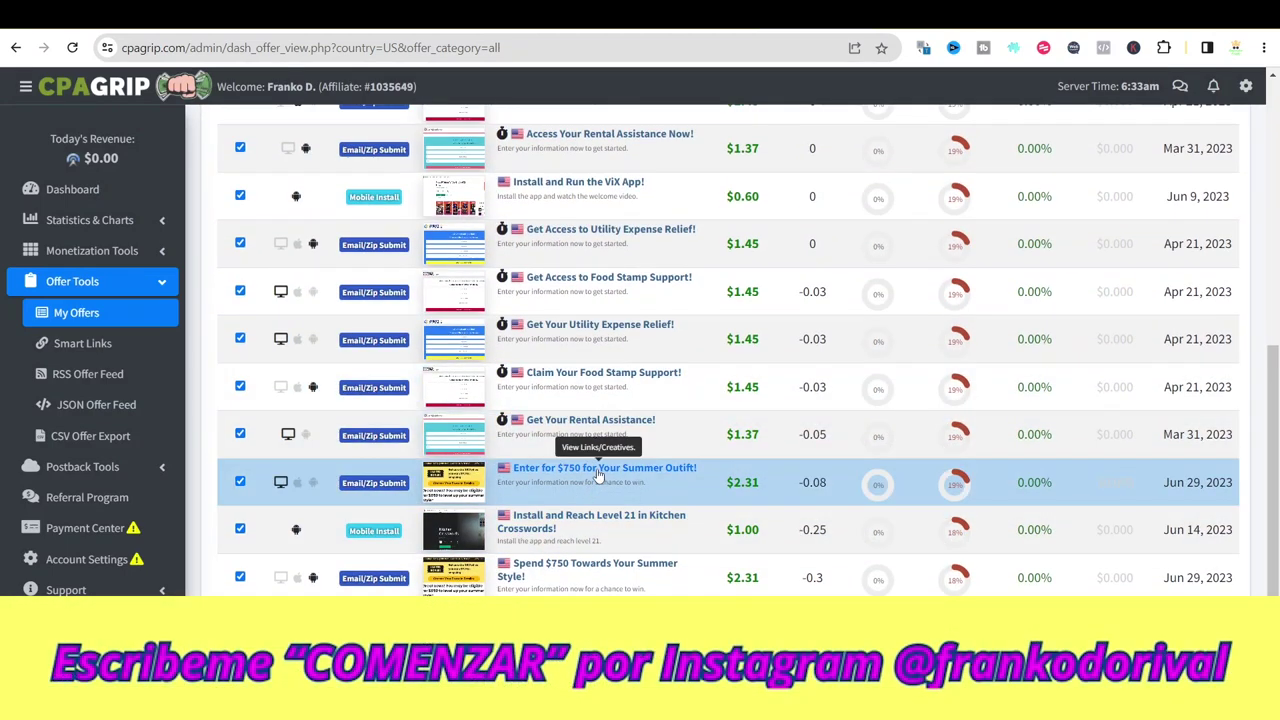
click(598, 474)
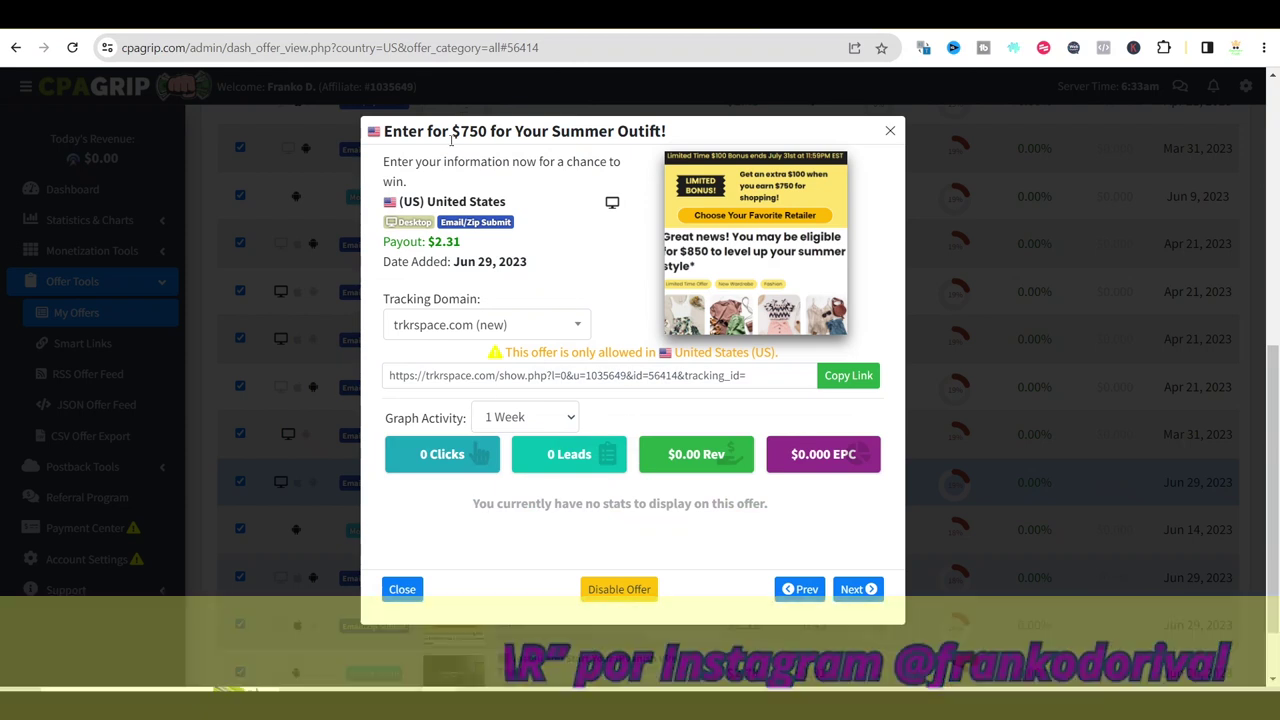
drag(453, 140, 494, 133)
click(524, 135)
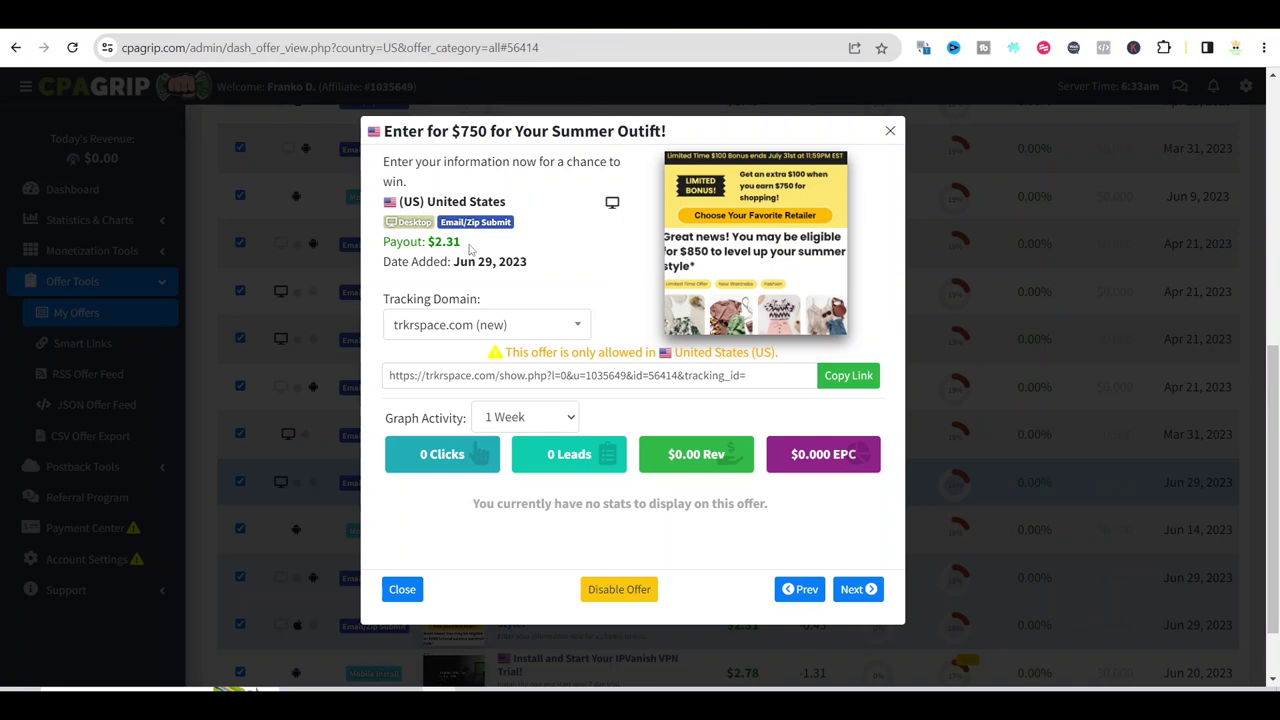
drag(431, 241, 471, 243)
Set the tracking domain of the $750 summer outfit offer to getafilenow.com and copy its link
click(494, 333)
scroll(494, 440, down, 5)
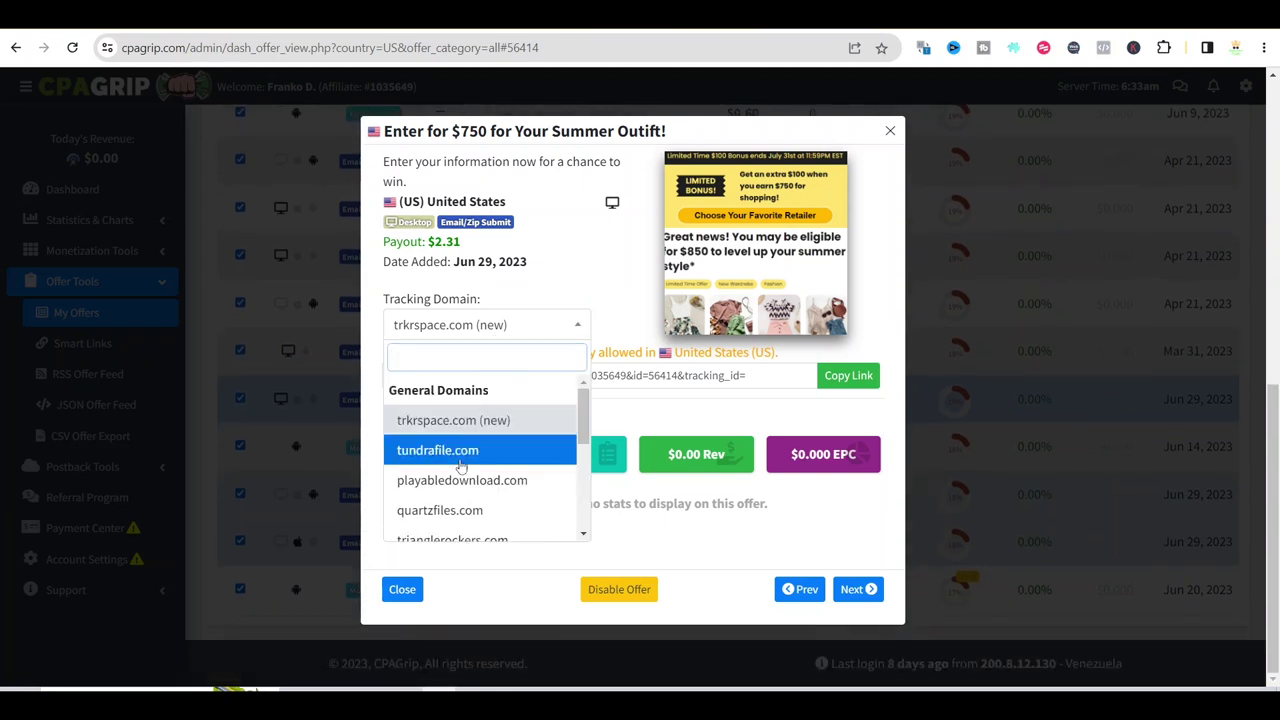
click(441, 527)
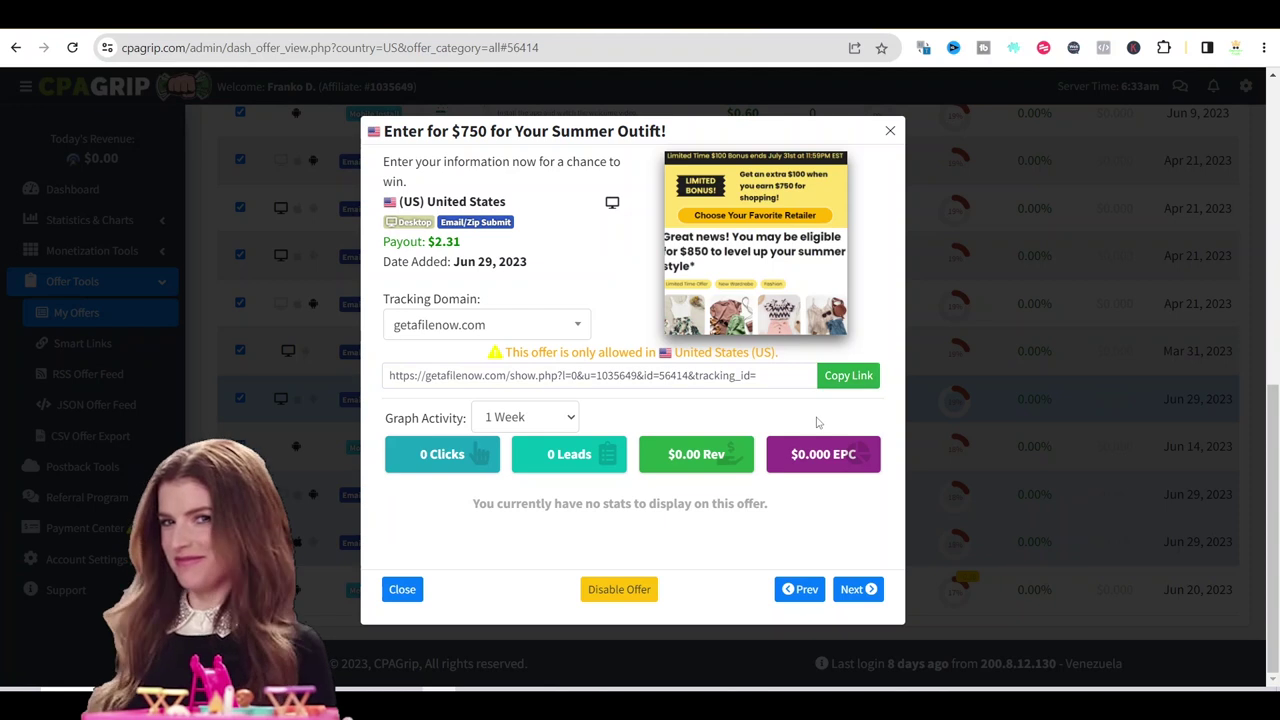
click(868, 384)
click(868, 384)
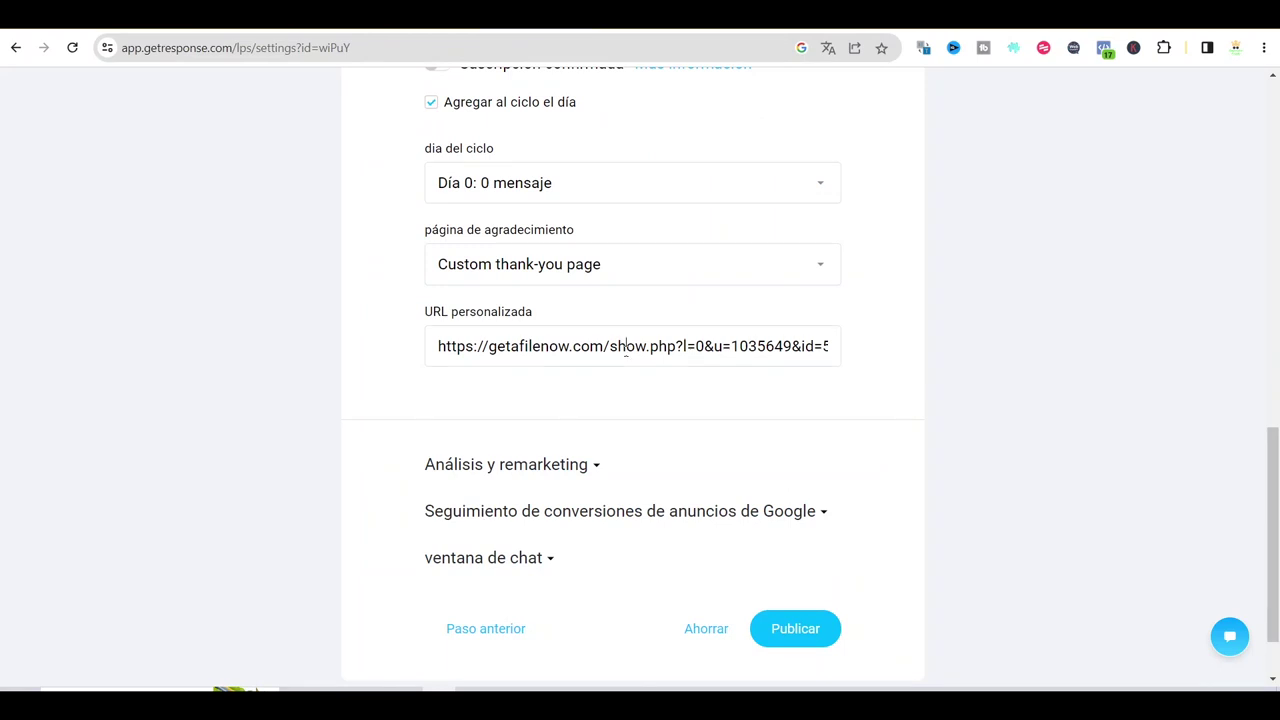
Replace the thank-you page's custom URL in the GetResponse landing page settings with the copied $750 offer link
triple_click(626, 346)
key(ctrl+v)
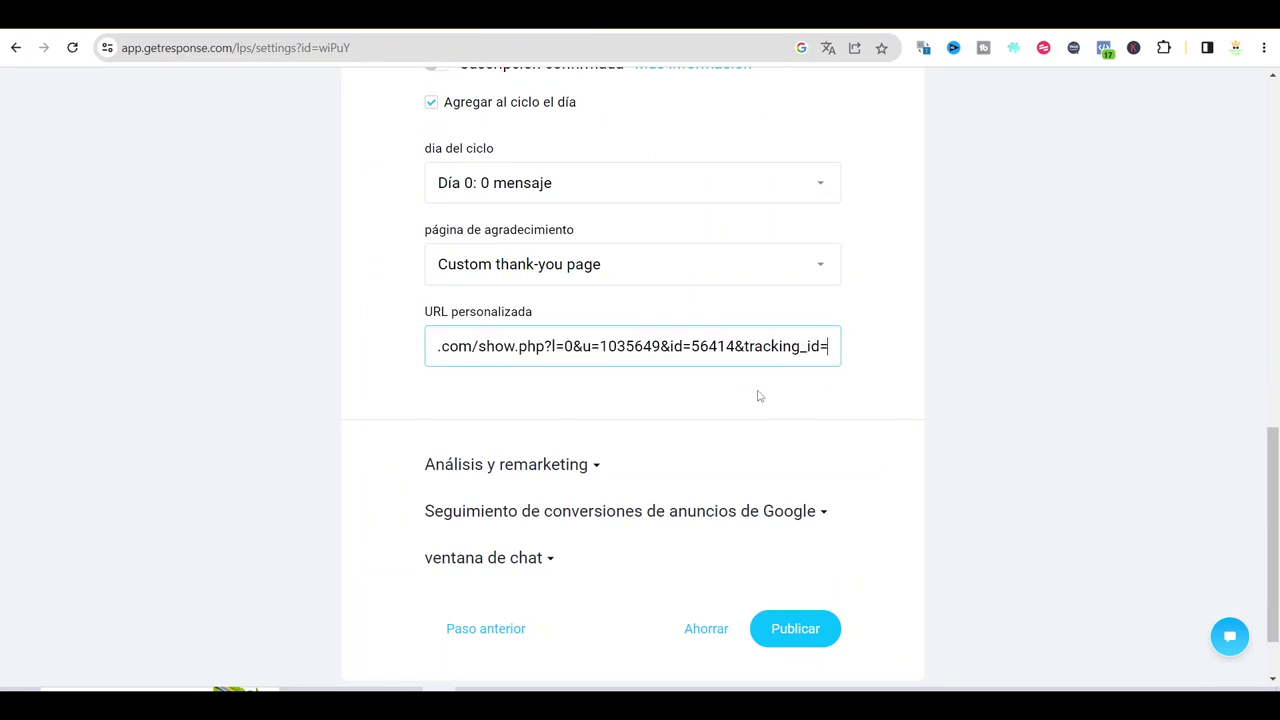
key(Home)
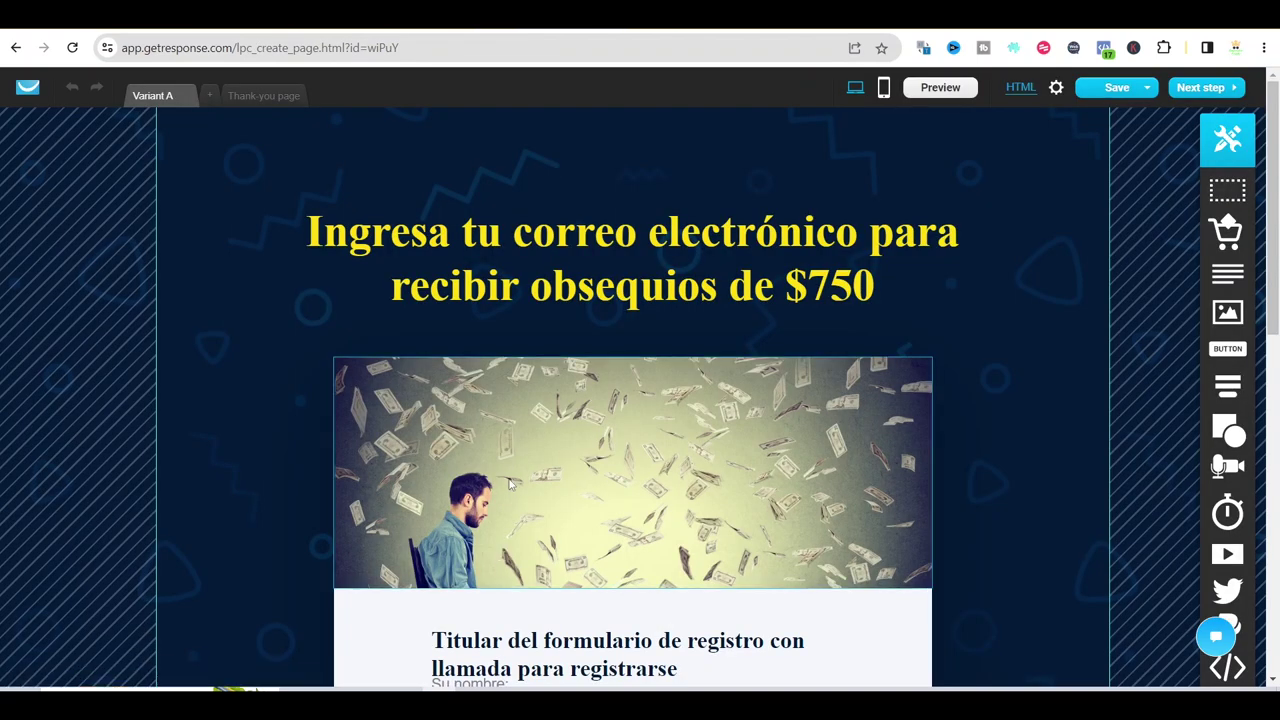
scroll(509, 484, down, 3)
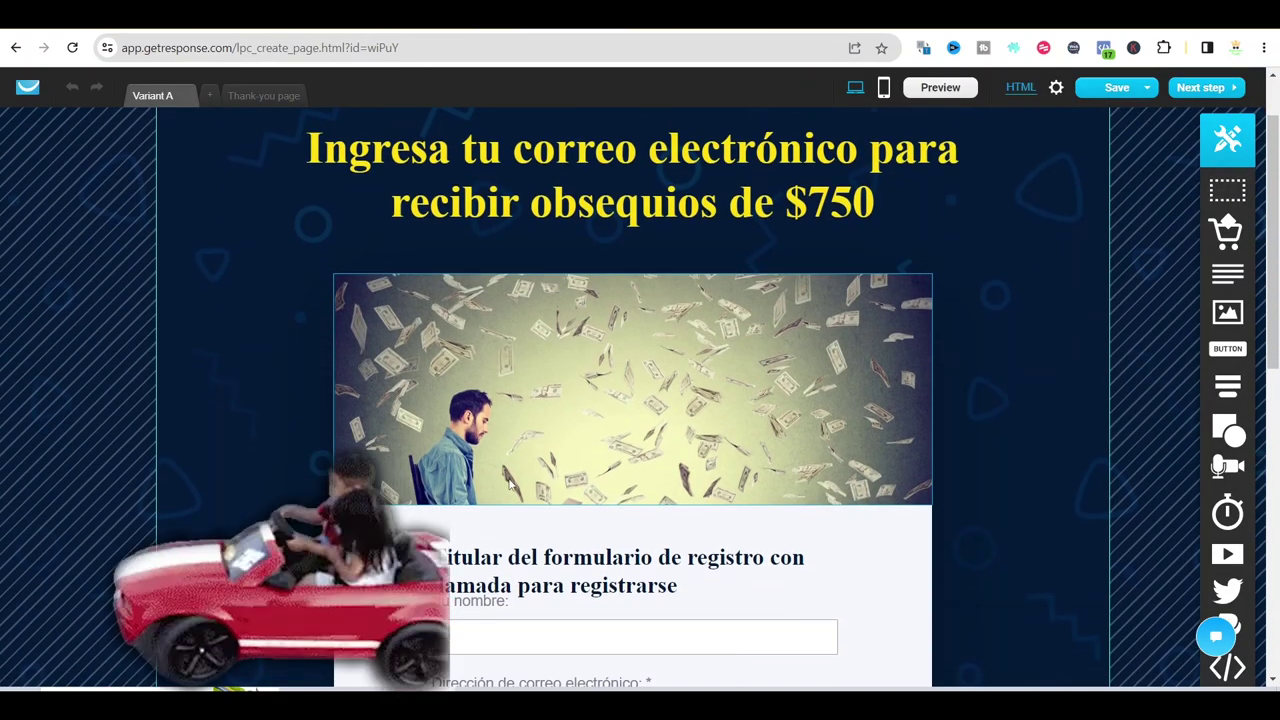
scroll(509, 484, up, 1)
scroll(509, 486, down, 1)
scroll(480, 455, up, 2)
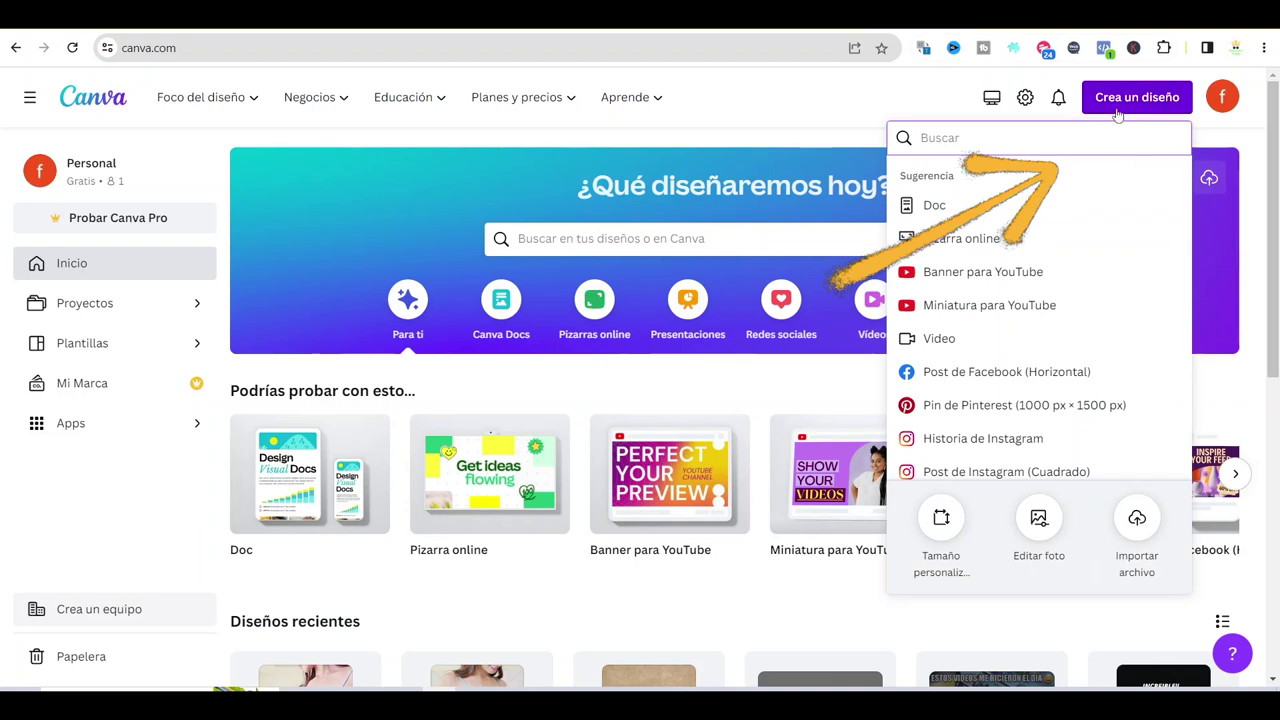
Create a new Canva design with a custom size of 1080 × 1080 px
click(944, 518)
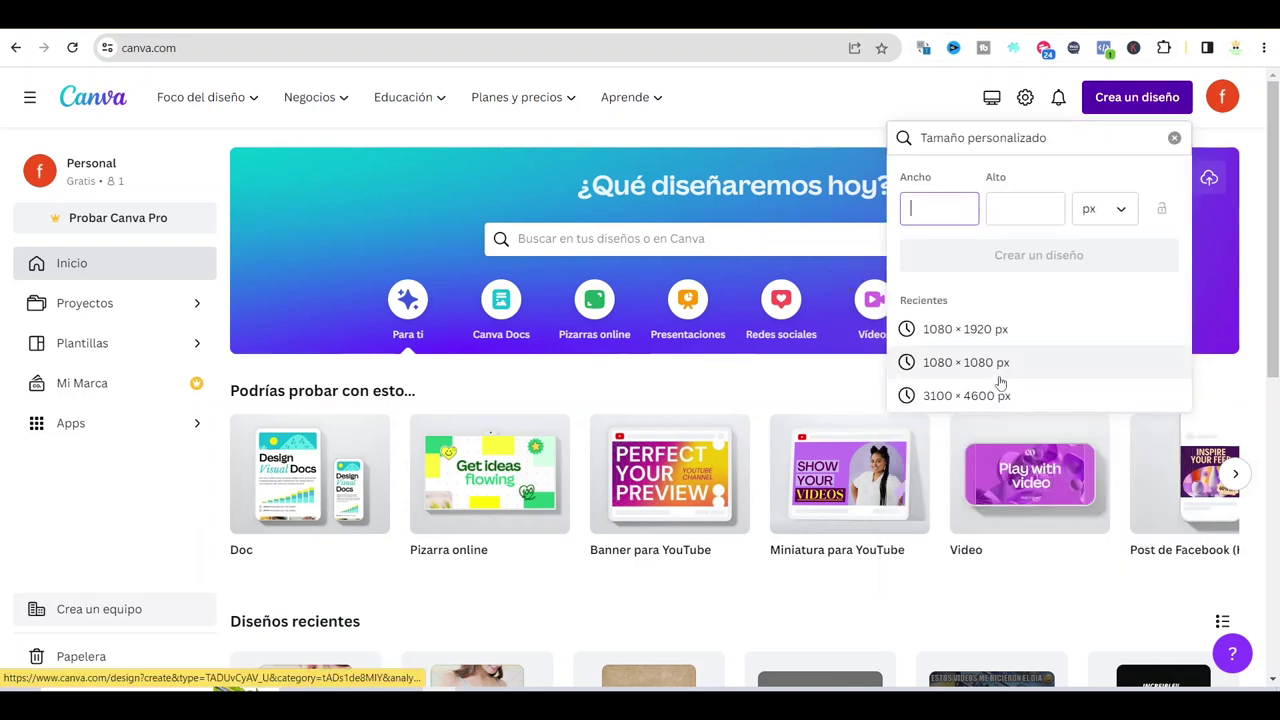
click(990, 364)
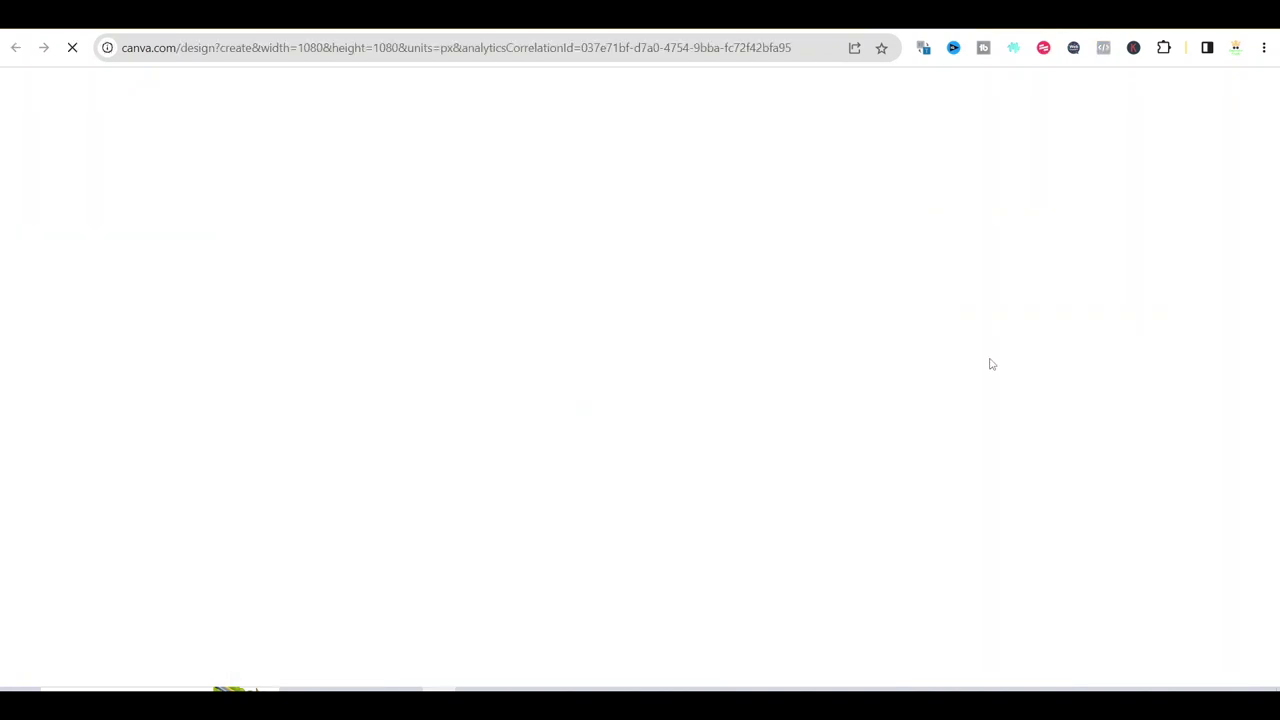